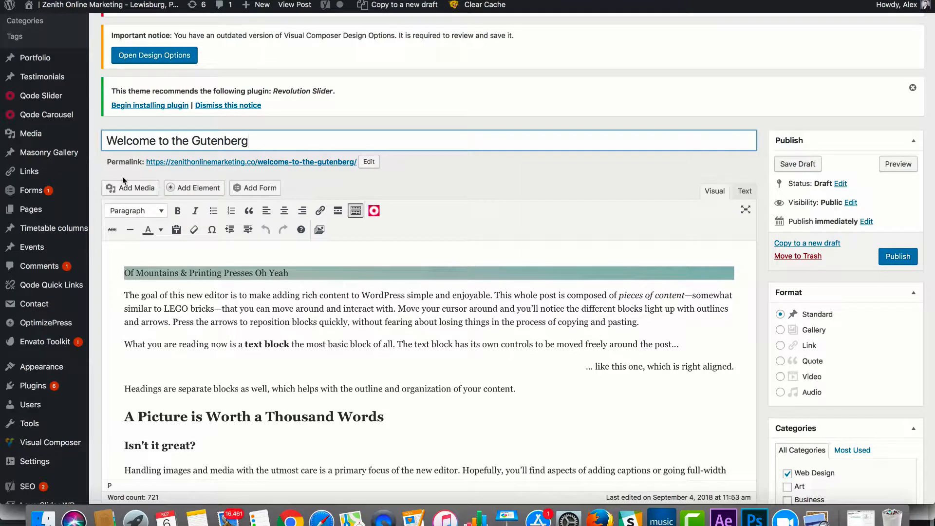
Step: Examine the draft post's text, headings, image and content-editing controls in the classic editor
{"action": "left_click", "coordinate": [319, 307]}
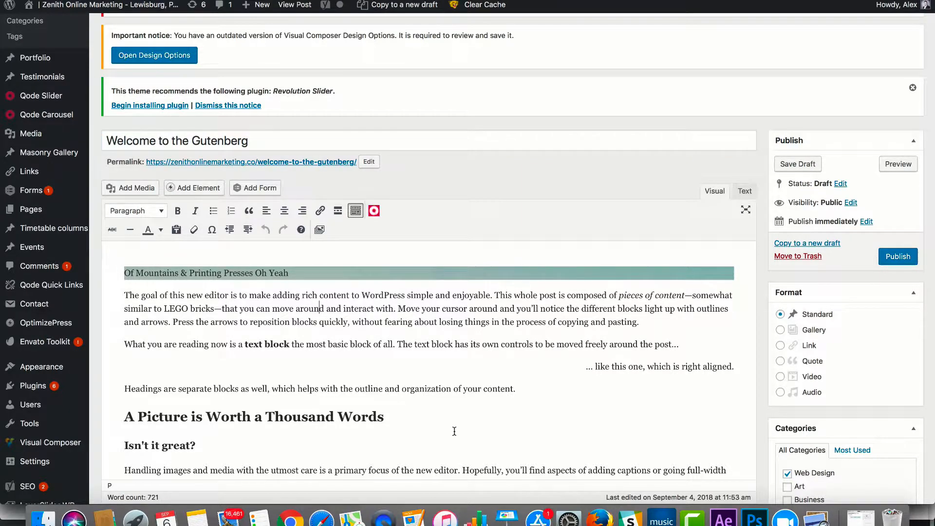
{"action": "scroll", "coordinate": [397, 443], "scroll_direction": "down", "scroll_amount": 1}
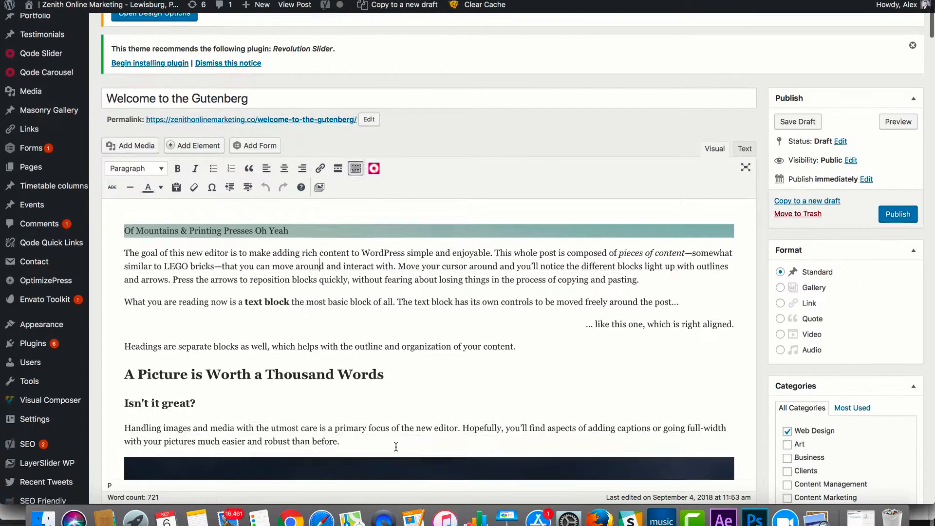
{"action": "left_click", "coordinate": [741, 155]}
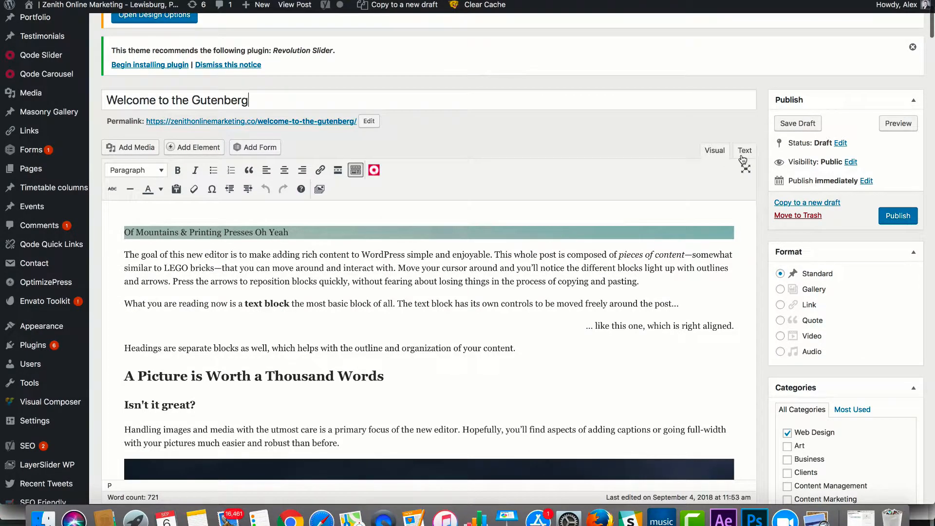
{"action": "left_click", "coordinate": [718, 153]}
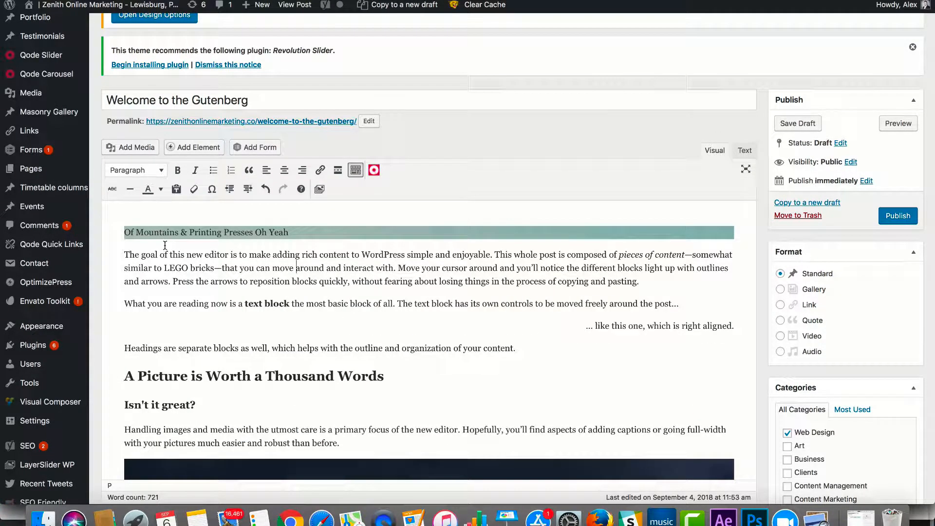
{"action": "left_click_drag", "start_coordinate": [126, 233], "coordinate": [413, 344]}
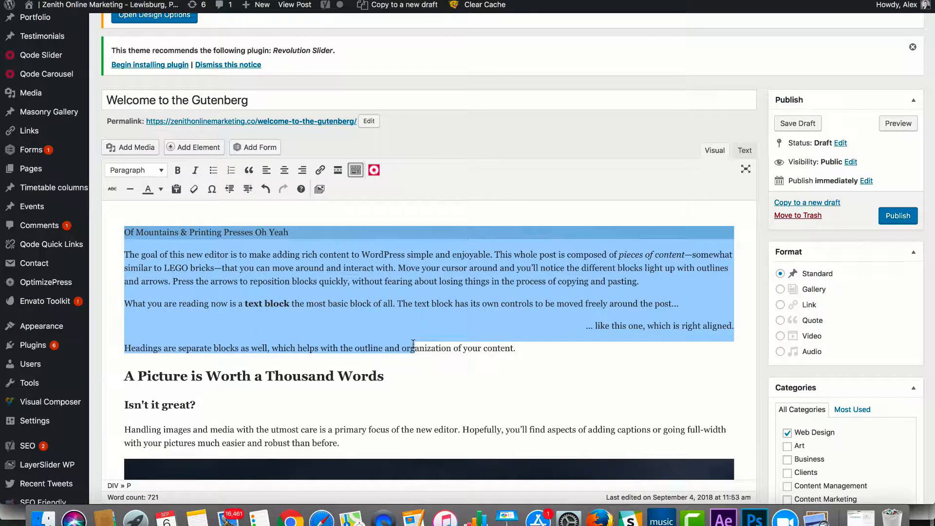
{"action": "left_click", "coordinate": [626, 329]}
{"action": "left_click_drag", "start_coordinate": [384, 376], "coordinate": [229, 375]}
{"action": "scroll", "coordinate": [219, 355], "scroll_direction": "down", "scroll_amount": 4}
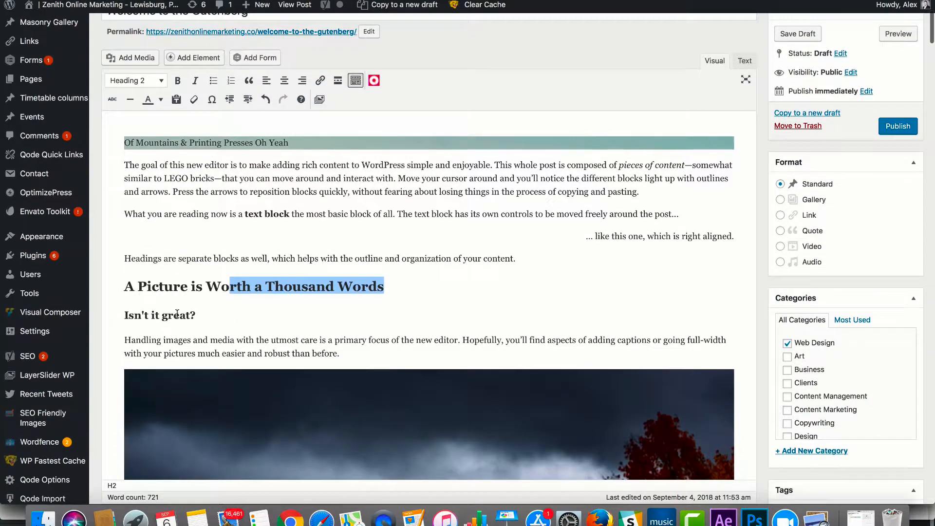
{"action": "left_click", "coordinate": [177, 314]}
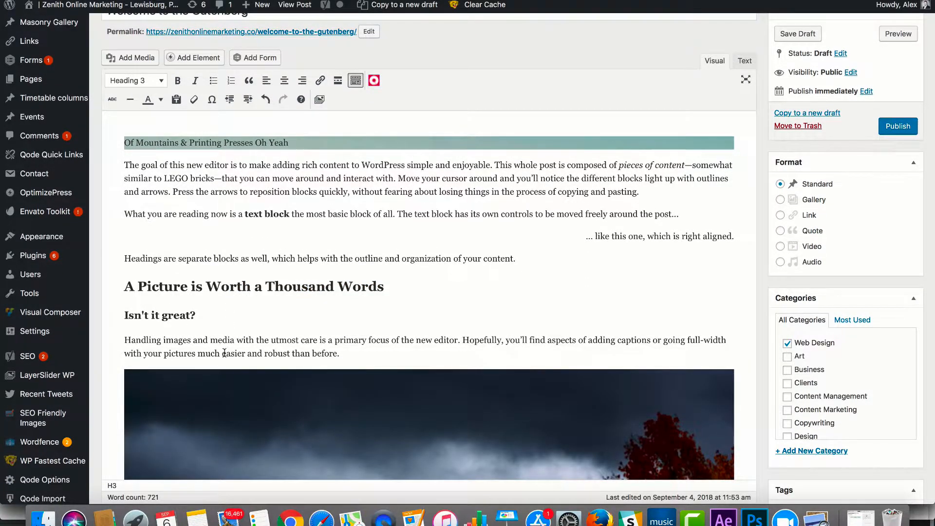
{"action": "scroll", "coordinate": [224, 353], "scroll_direction": "down", "scroll_amount": 4}
{"action": "left_click", "coordinate": [346, 321]}
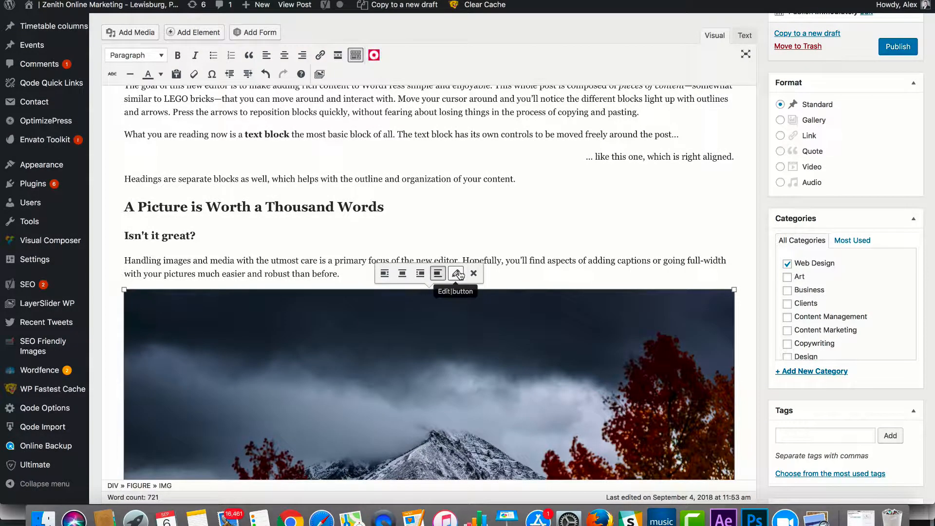
{"action": "scroll", "coordinate": [460, 274], "scroll_direction": "down", "scroll_amount": 17}
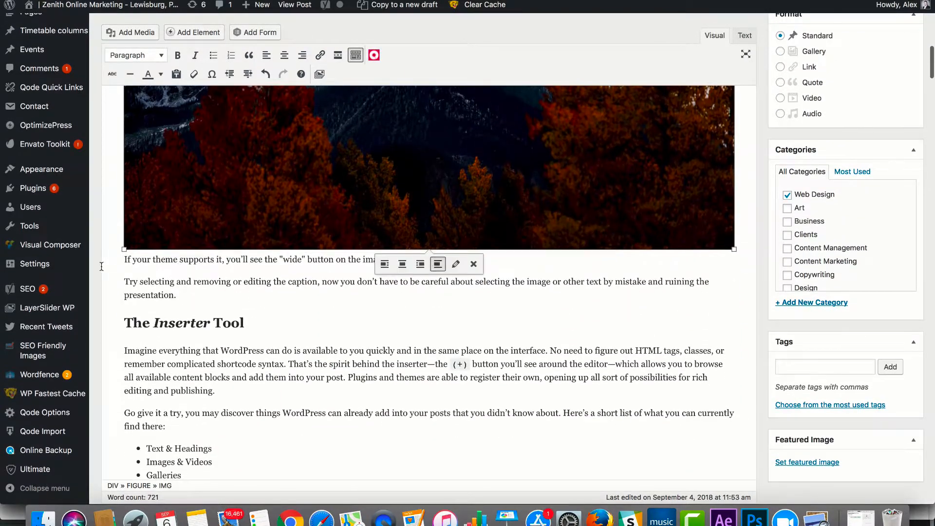
{"action": "left_click", "coordinate": [297, 369]}
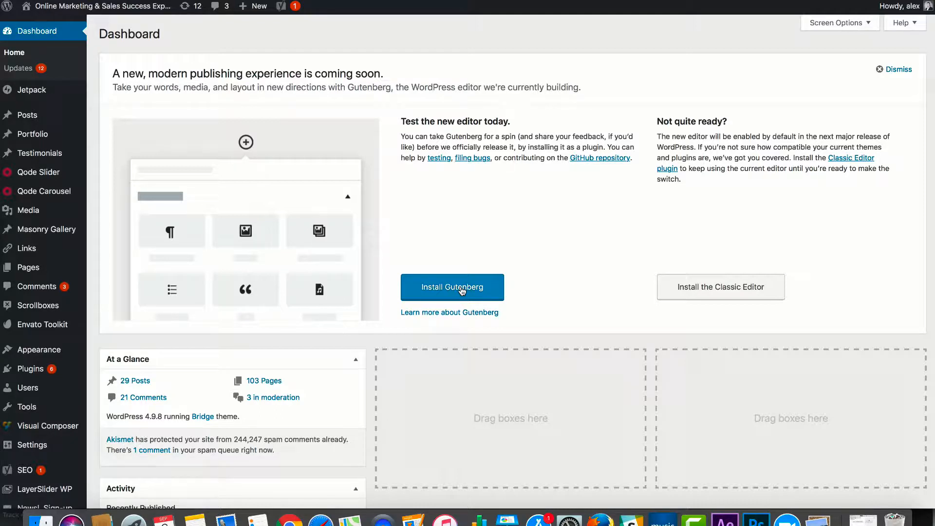
Step: Install and activate the Gutenberg editor from the dashboard announcement
{"action": "left_click", "coordinate": [462, 291]}
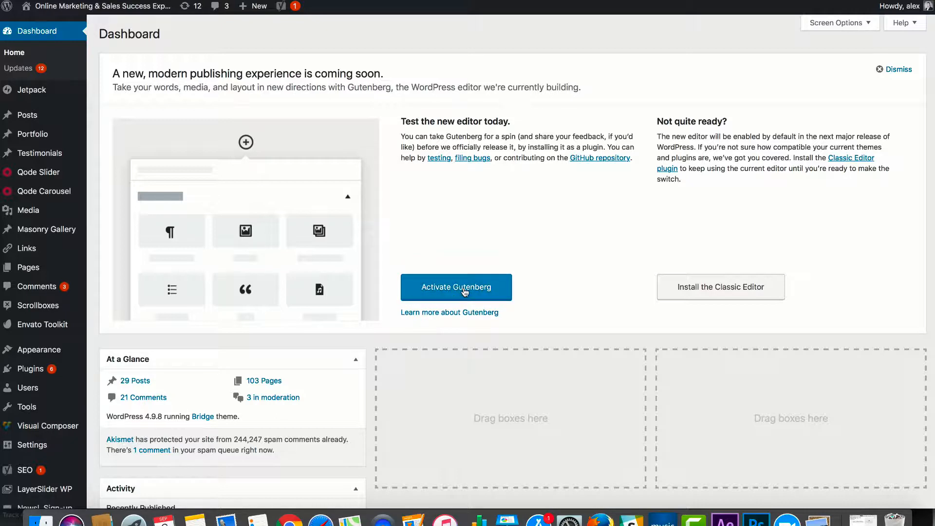
{"action": "left_click", "coordinate": [464, 290]}
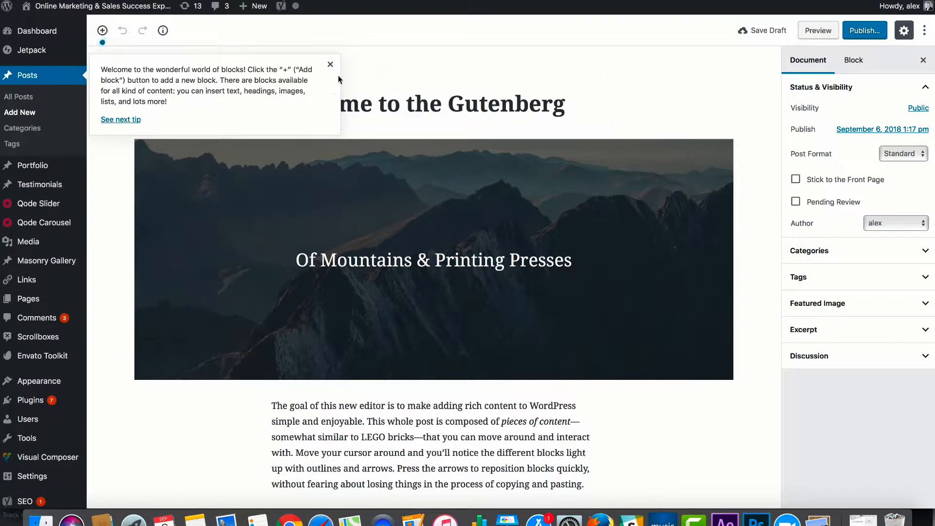
Step: Advance through the editor tips and inspect the post's Categories, Featured Image and Discussion settings
{"action": "left_click", "coordinate": [130, 122]}
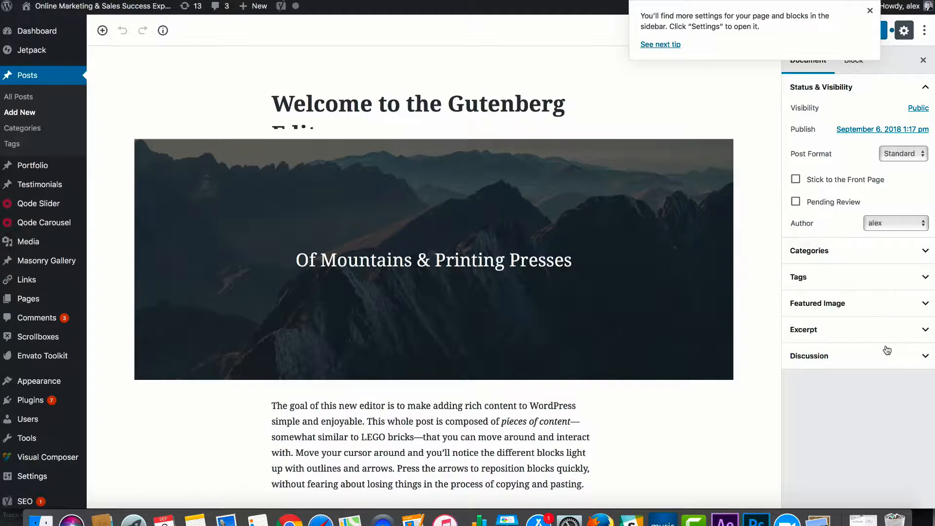
{"action": "left_click", "coordinate": [667, 47]}
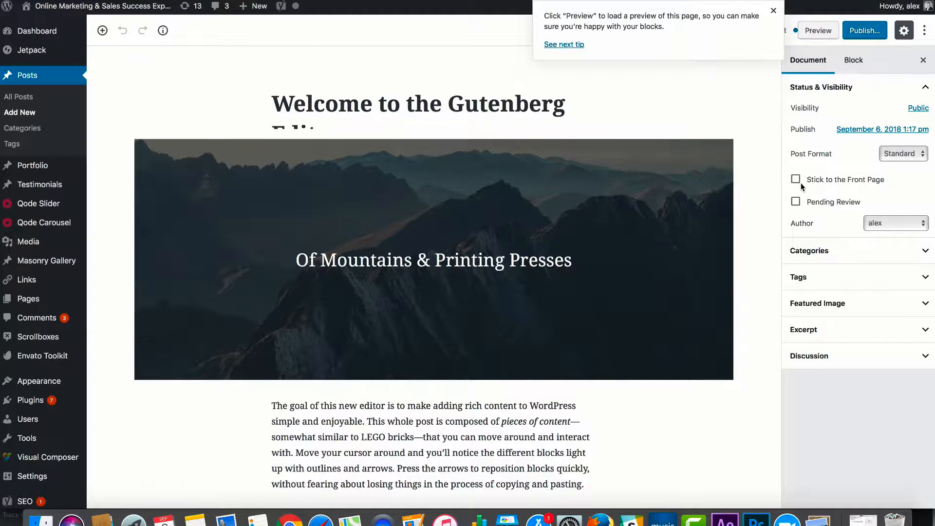
{"action": "left_click", "coordinate": [836, 253]}
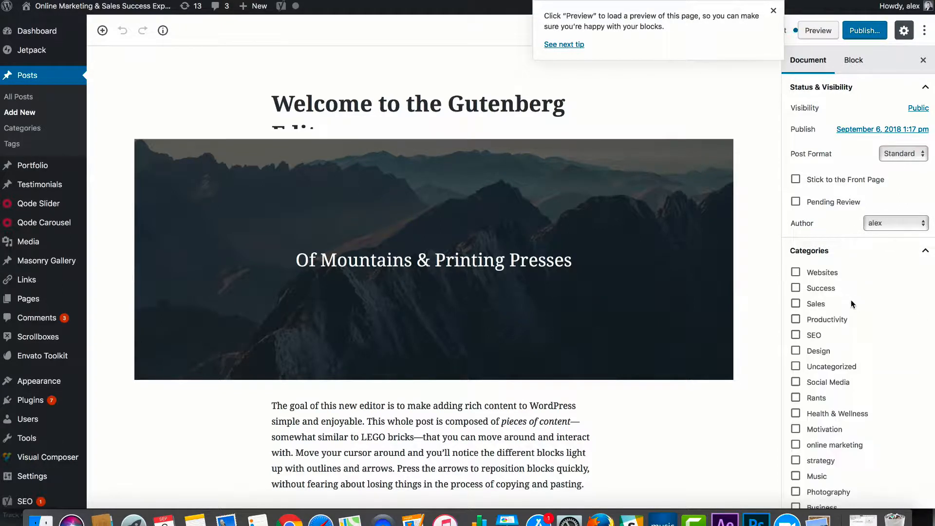
{"action": "left_click", "coordinate": [925, 254]}
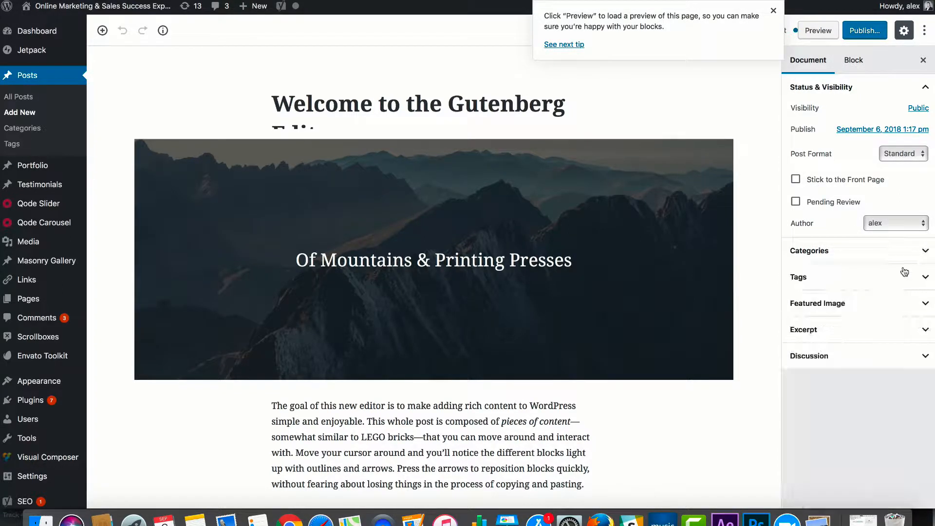
{"action": "left_click", "coordinate": [890, 302]}
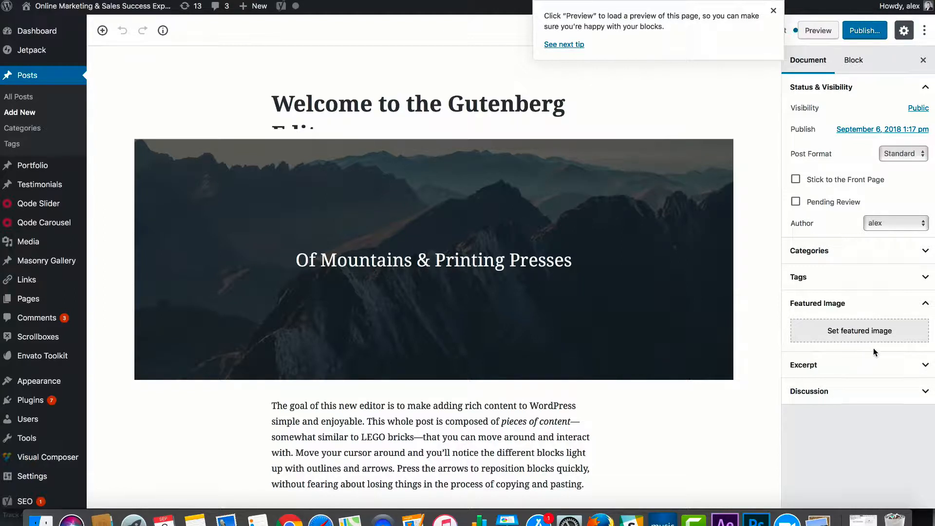
{"action": "left_click", "coordinate": [925, 392]}
{"action": "scroll", "coordinate": [907, 415], "scroll_direction": "down", "scroll_amount": 3}
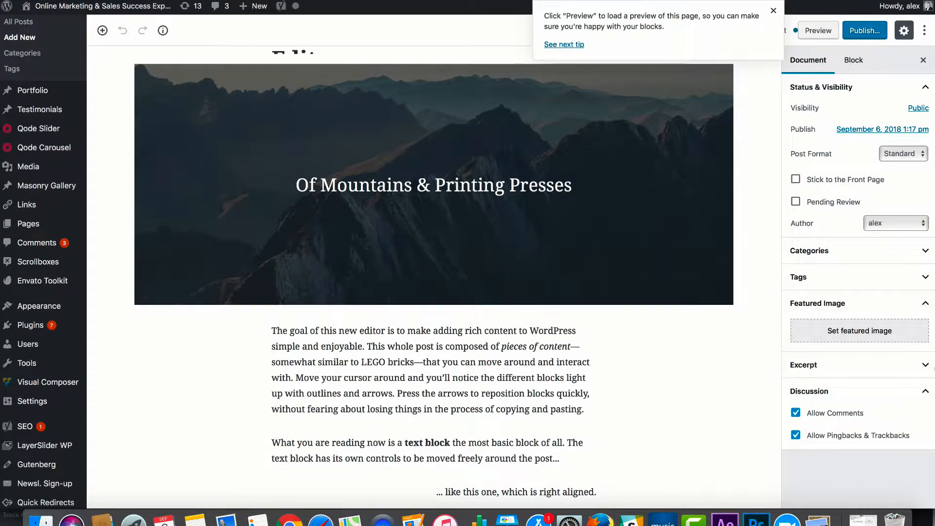
{"action": "left_click", "coordinate": [927, 391]}
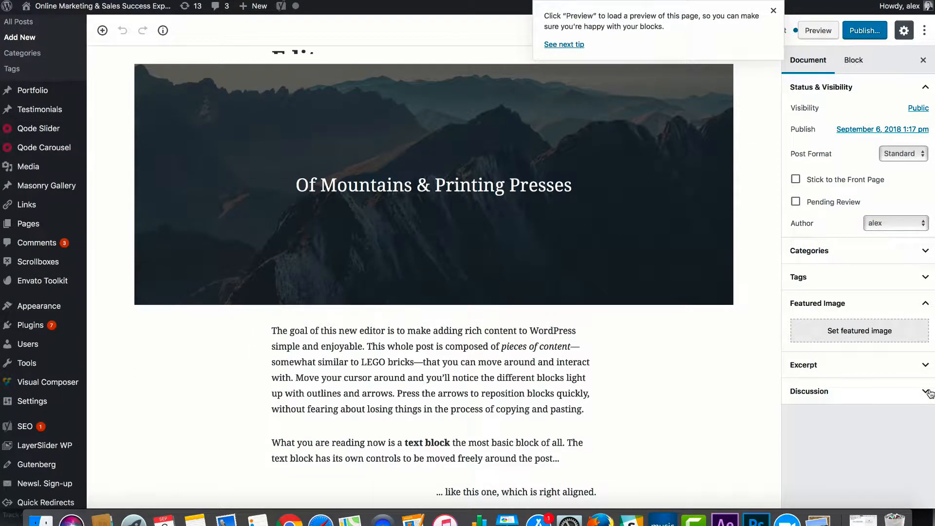
Step: Hide the editor's settings sidebar and show it again
{"action": "left_click", "coordinate": [903, 36]}
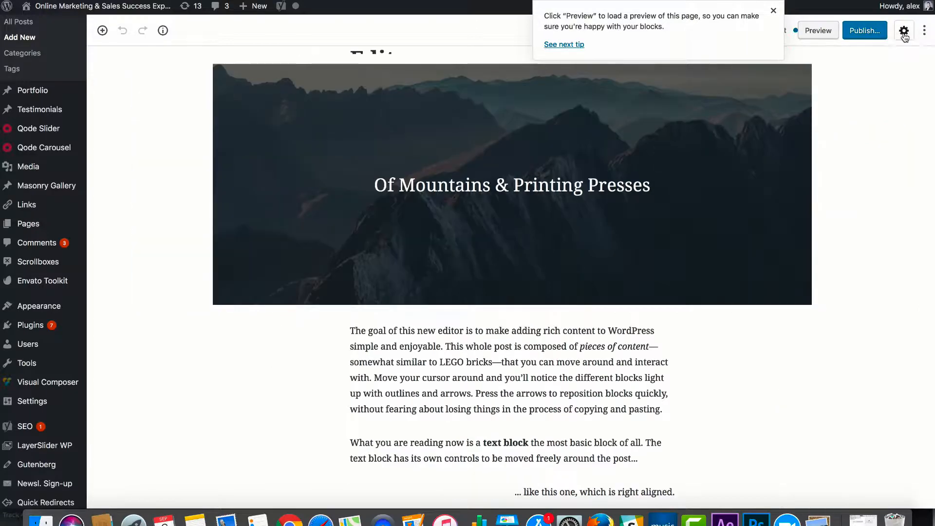
{"action": "left_click", "coordinate": [904, 32]}
{"action": "left_click", "coordinate": [904, 32]}
{"action": "left_click", "coordinate": [904, 32]}
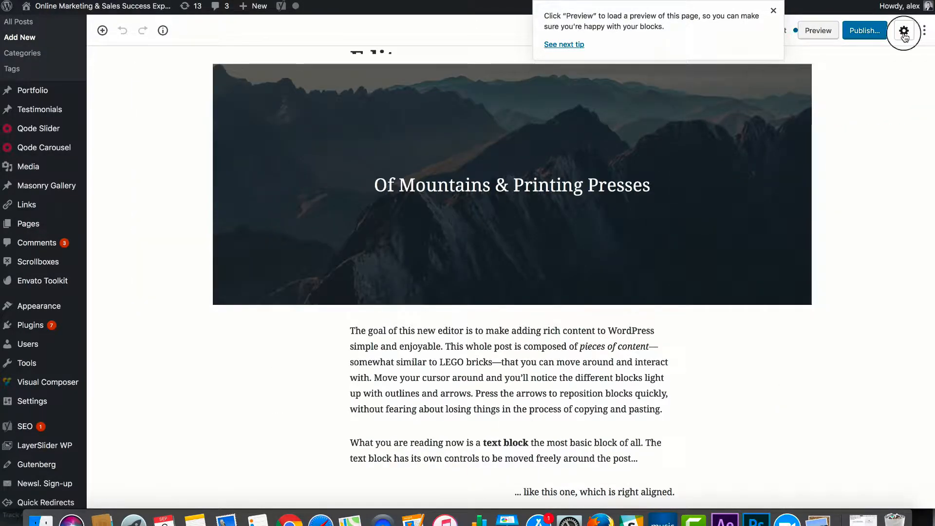
{"action": "left_click", "coordinate": [903, 33]}
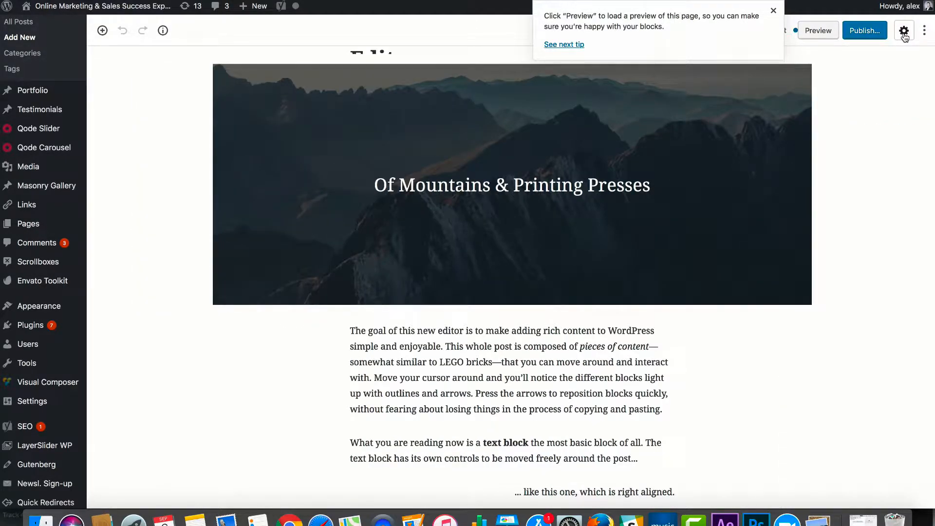
{"action": "left_click", "coordinate": [904, 32]}
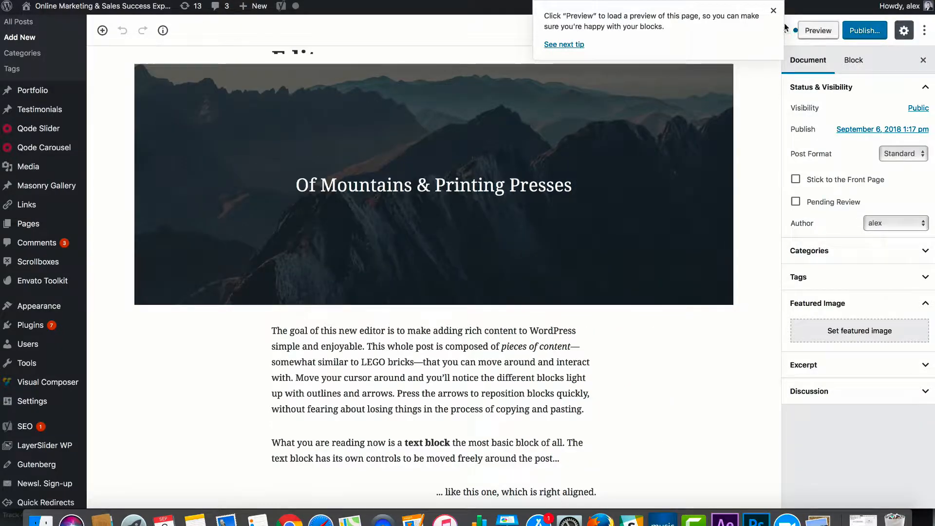
Step: Dismiss the editor tip and check the Block settings before returning to the Document settings
{"action": "left_click", "coordinate": [772, 13]}
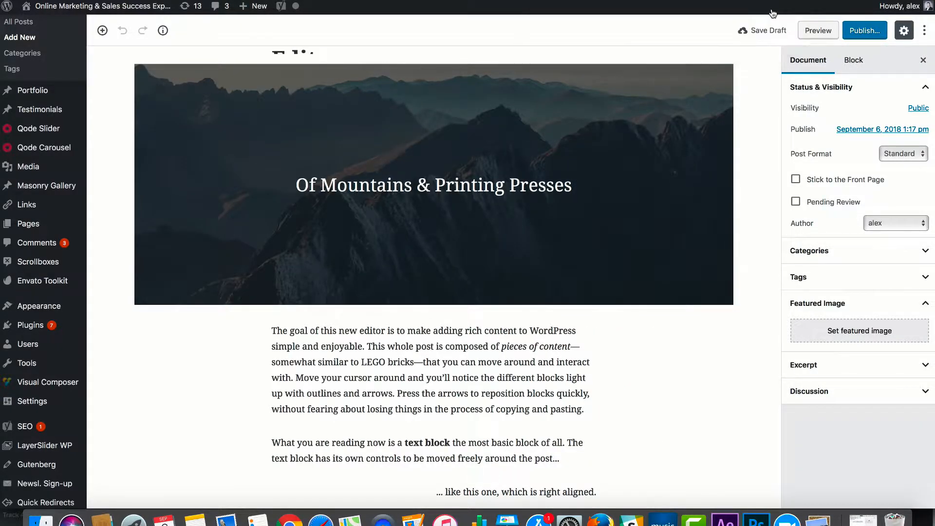
{"action": "scroll", "coordinate": [324, 305], "scroll_direction": "up", "scroll_amount": 3}
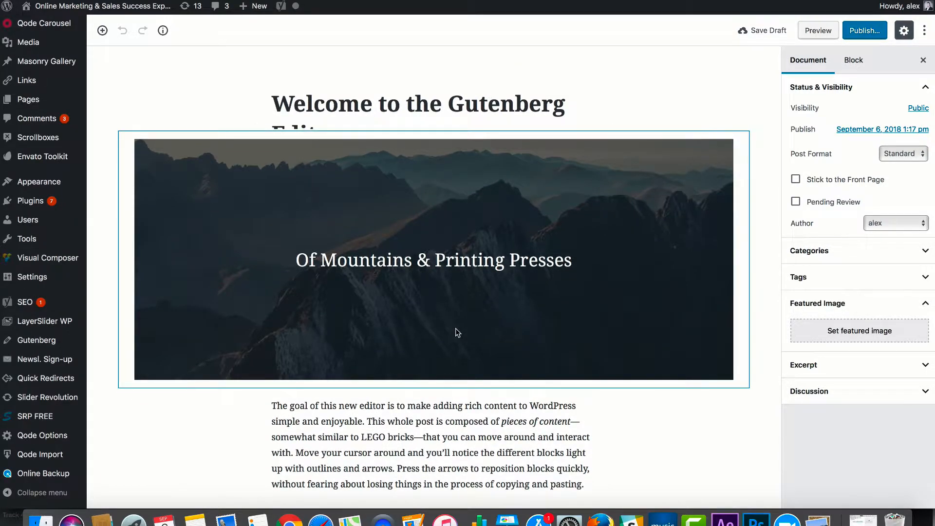
{"action": "scroll", "coordinate": [462, 340], "scroll_direction": "down", "scroll_amount": 1}
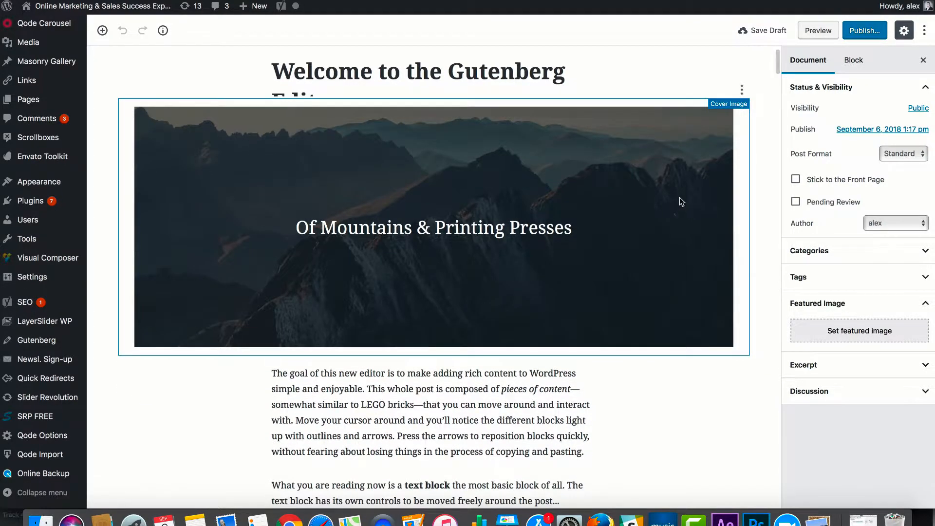
{"action": "left_click", "coordinate": [857, 62]}
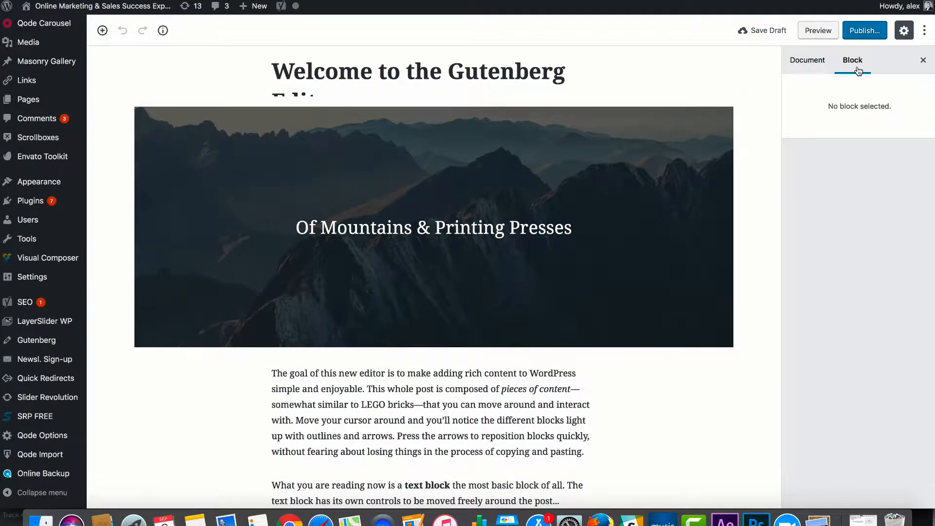
{"action": "left_click", "coordinate": [816, 62]}
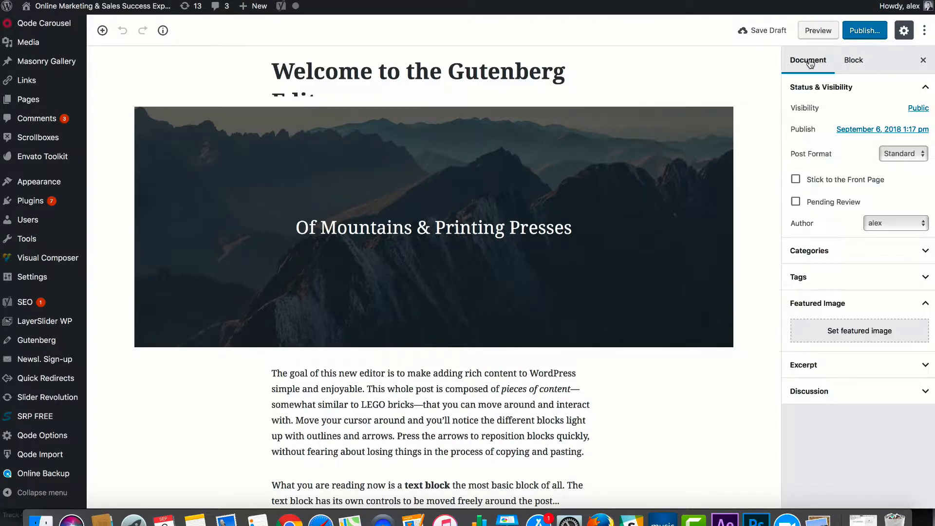
Step: Delete the word "Editor" from the post title so it reads "Welcome to the Gutenberg"
{"action": "left_click", "coordinate": [375, 74]}
{"action": "left_click_drag", "start_coordinate": [345, 95], "coordinate": [261, 97]}
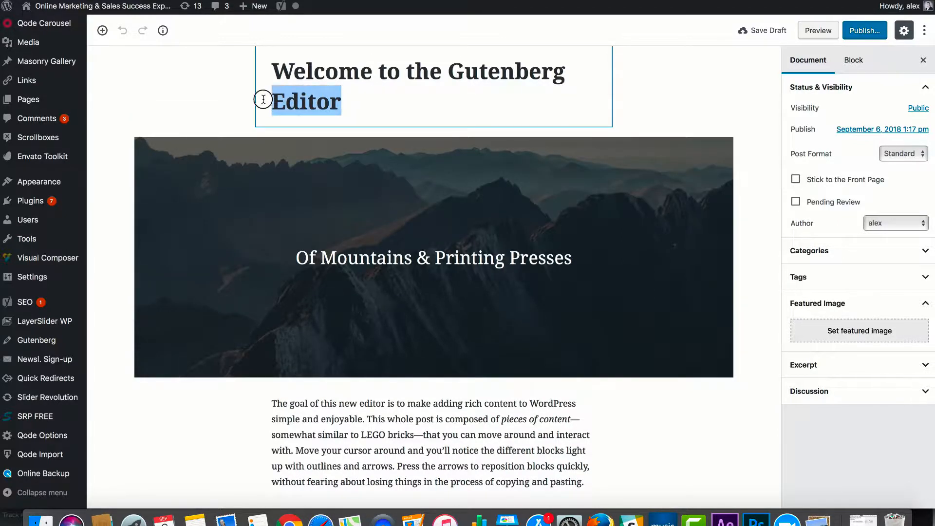
{"action": "key", "text": "BackSpace"}
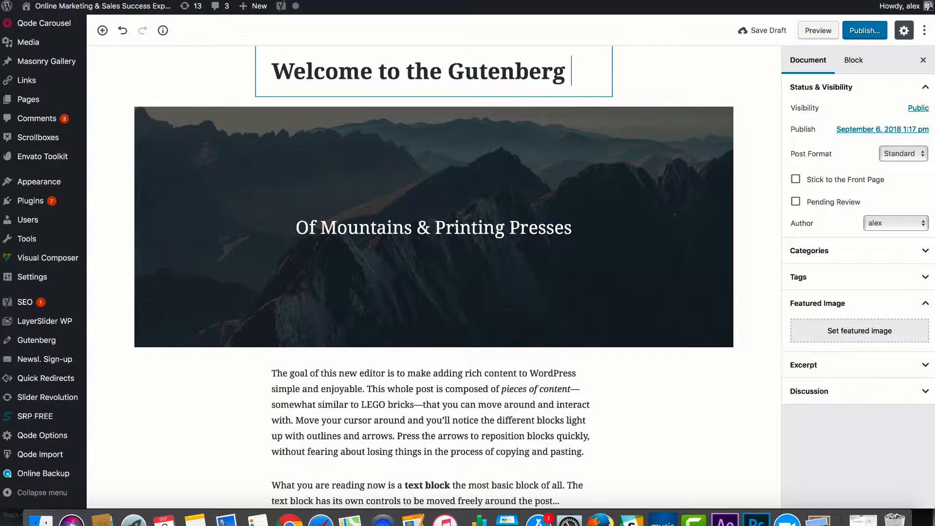
{"action": "scroll", "coordinate": [272, 116], "scroll_direction": "up", "scroll_amount": 1}
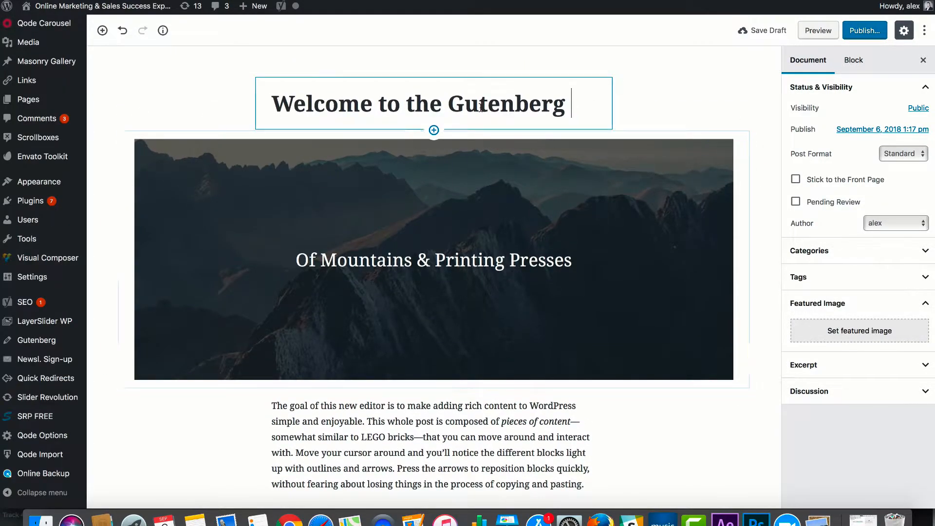
{"action": "left_click", "coordinate": [409, 116]}
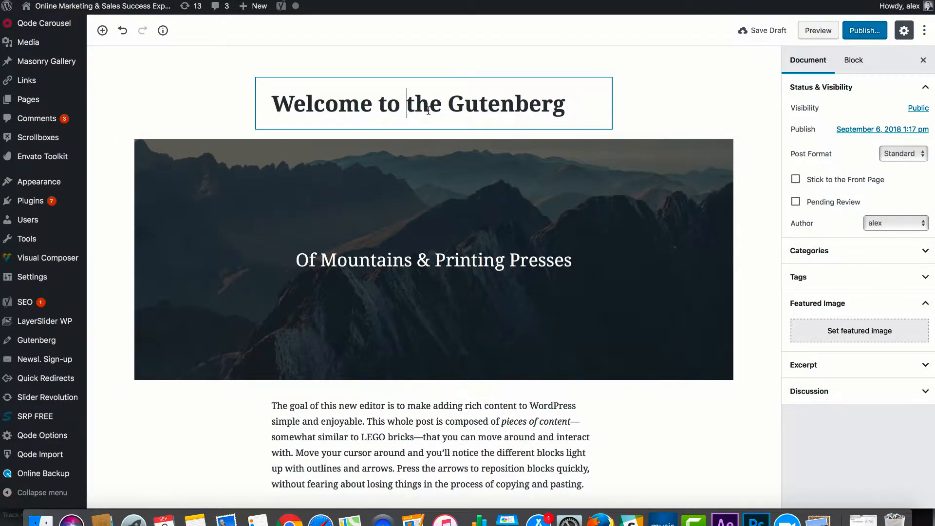
{"action": "left_click", "coordinate": [430, 178]}
{"action": "left_click", "coordinate": [511, 96]}
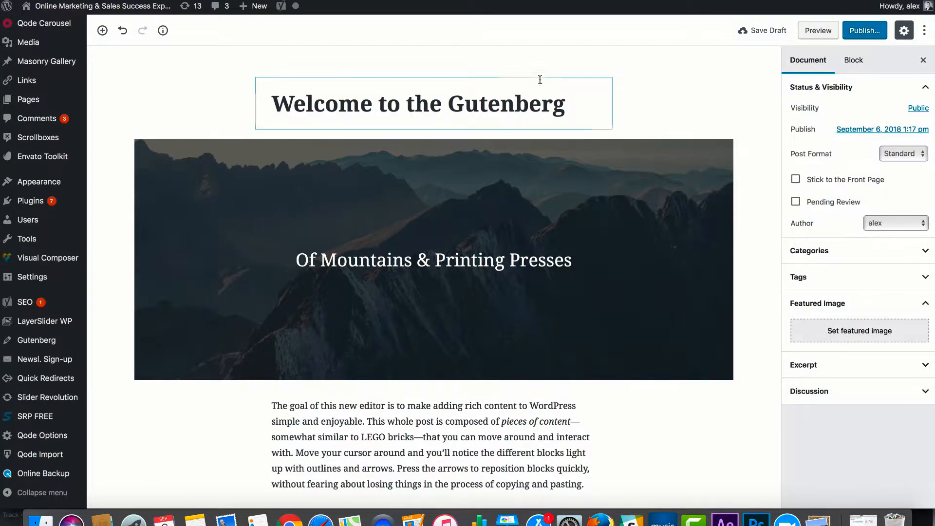
Step: Look through the block options and the transform choices of the introductory paragraph below the cover image
{"action": "scroll", "coordinate": [546, 321], "scroll_direction": "down", "scroll_amount": 5}
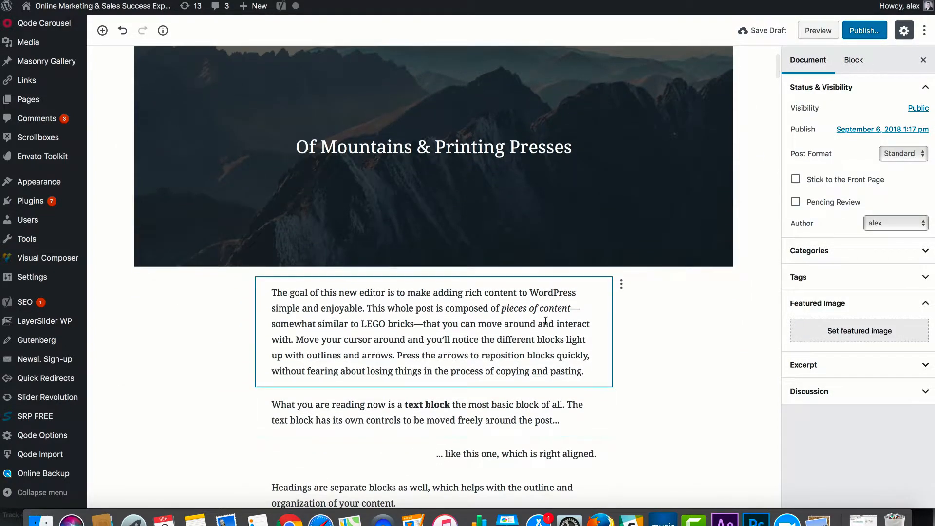
{"action": "left_click", "coordinate": [620, 286]}
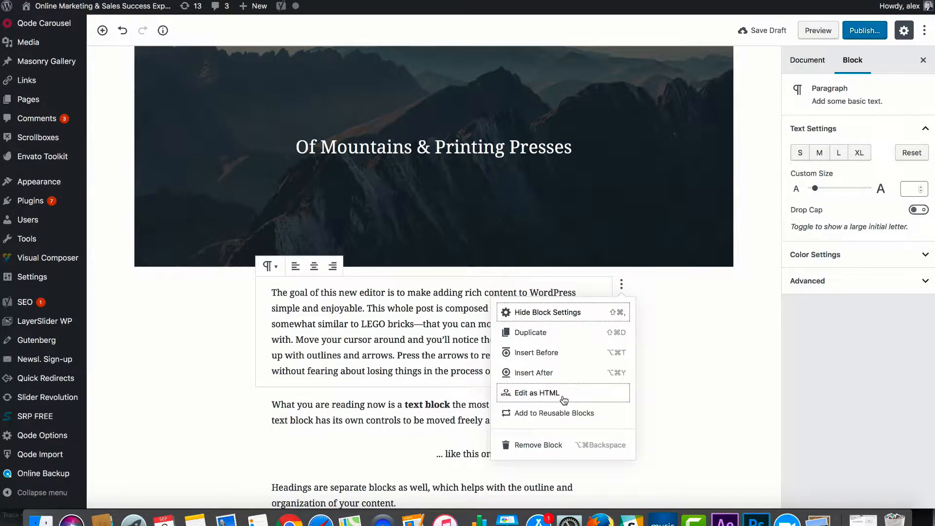
{"action": "left_click", "coordinate": [270, 267]}
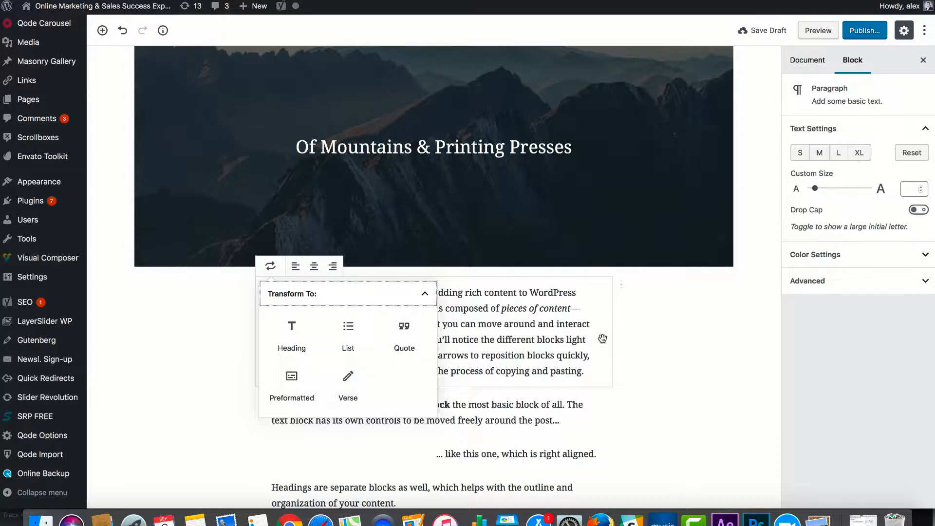
{"action": "left_click", "coordinate": [653, 391]}
Step: Check the cover image's block settings and the post title's permalink options
{"action": "scroll", "coordinate": [633, 380], "scroll_direction": "up", "scroll_amount": 3}
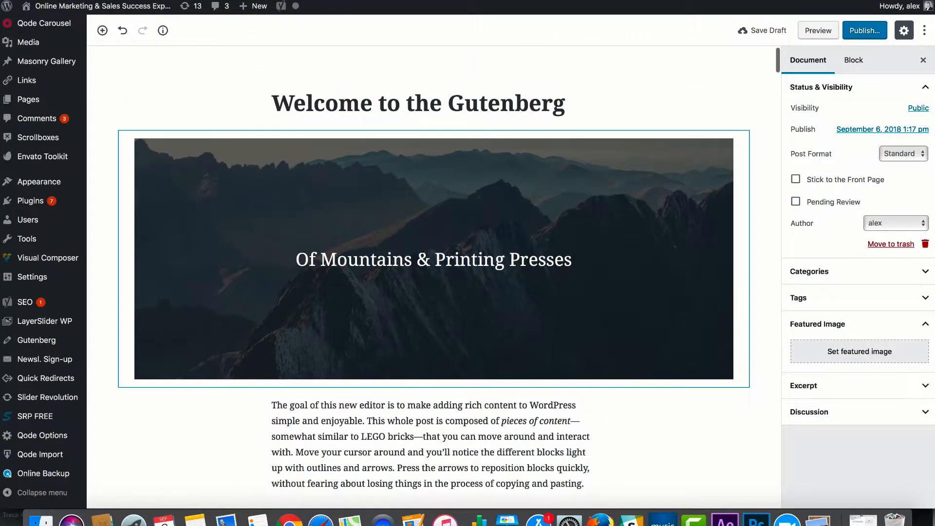
{"action": "left_click", "coordinate": [603, 205]}
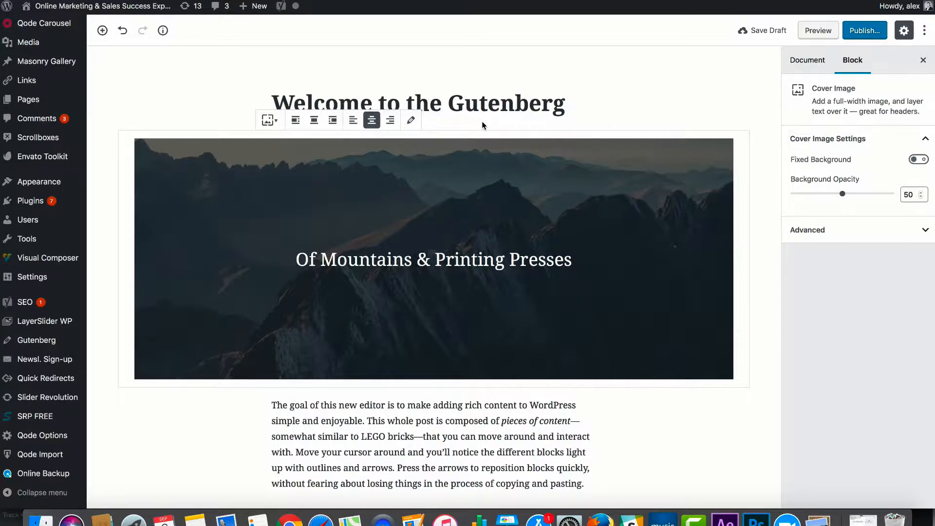
{"action": "left_click", "coordinate": [489, 107]}
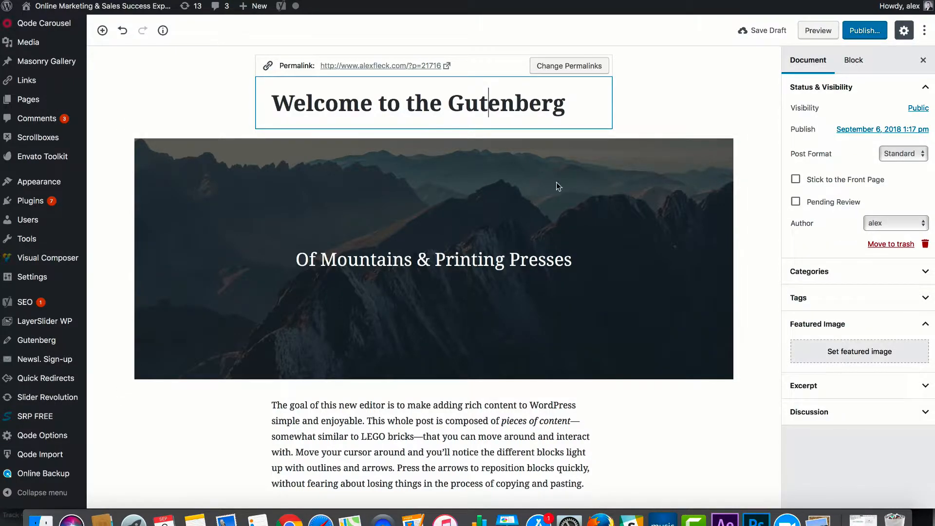
Step: Center the right-aligned paragraph that begins "... like this one"
{"action": "scroll", "coordinate": [528, 390], "scroll_direction": "down", "scroll_amount": 10}
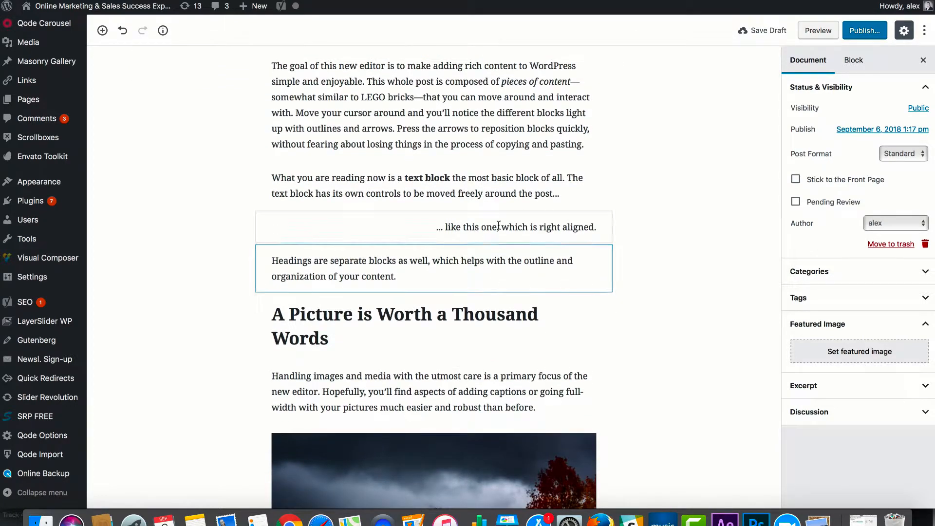
{"action": "left_click", "coordinate": [600, 224]}
{"action": "left_click", "coordinate": [566, 229]}
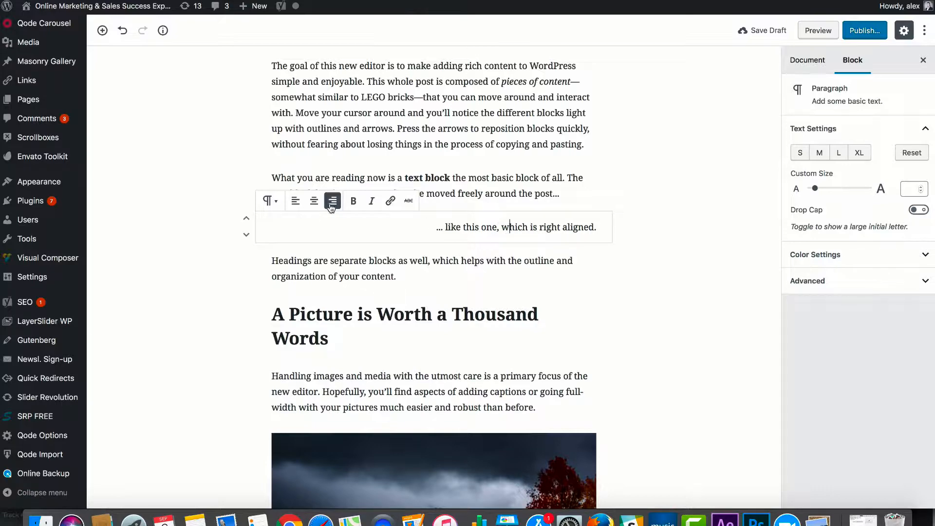
{"action": "left_click", "coordinate": [314, 200]}
Step: Move the heading "A Picture is Worth a Thousand Words" up one block and back down again
{"action": "scroll", "coordinate": [246, 152], "scroll_direction": "down", "scroll_amount": 5}
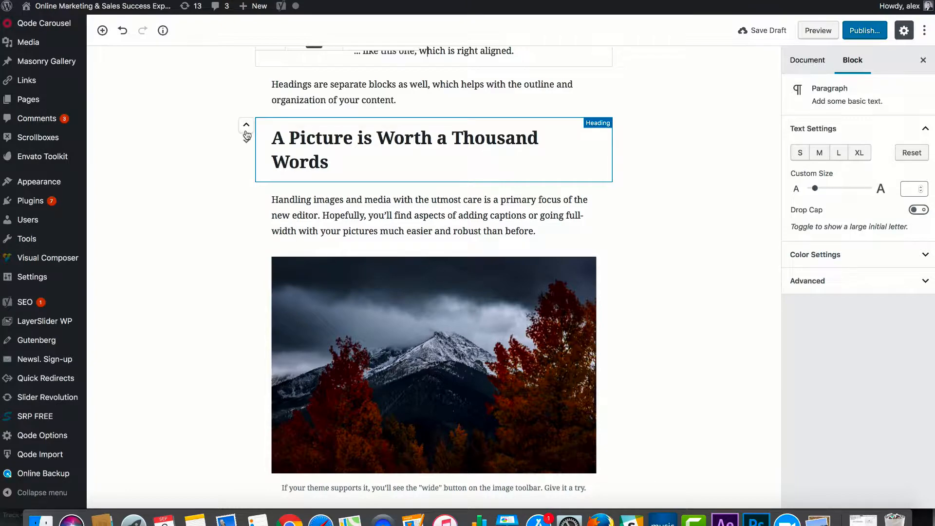
{"action": "scroll", "coordinate": [247, 135], "scroll_direction": "up", "scroll_amount": 5}
{"action": "left_click", "coordinate": [245, 321]}
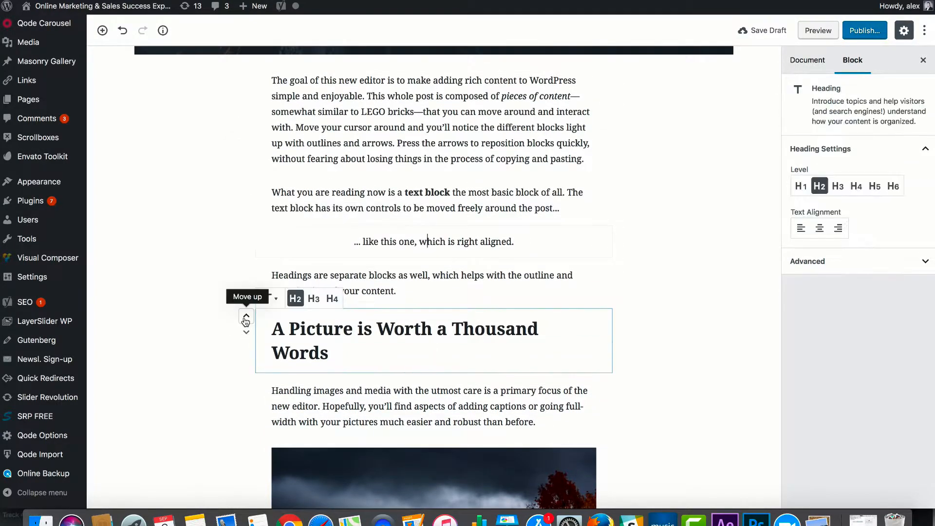
{"action": "left_click", "coordinate": [245, 321]}
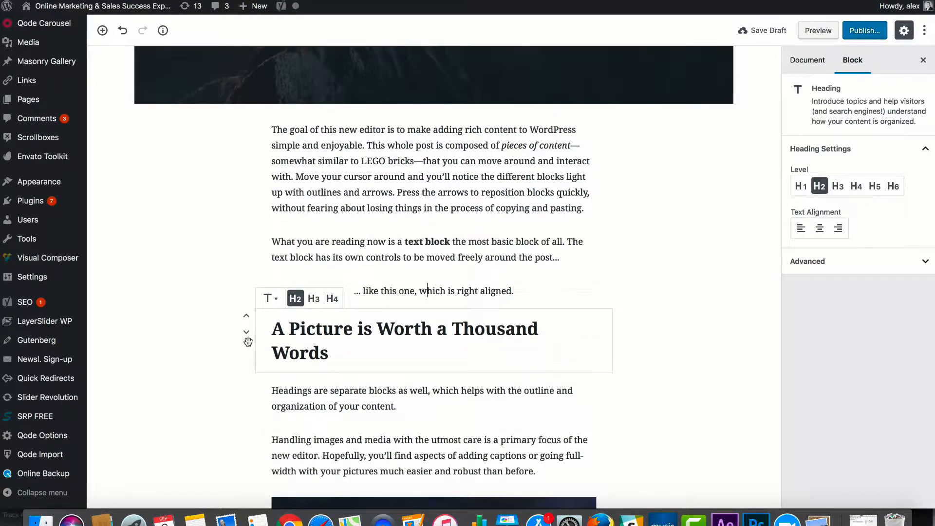
{"action": "left_click", "coordinate": [246, 332]}
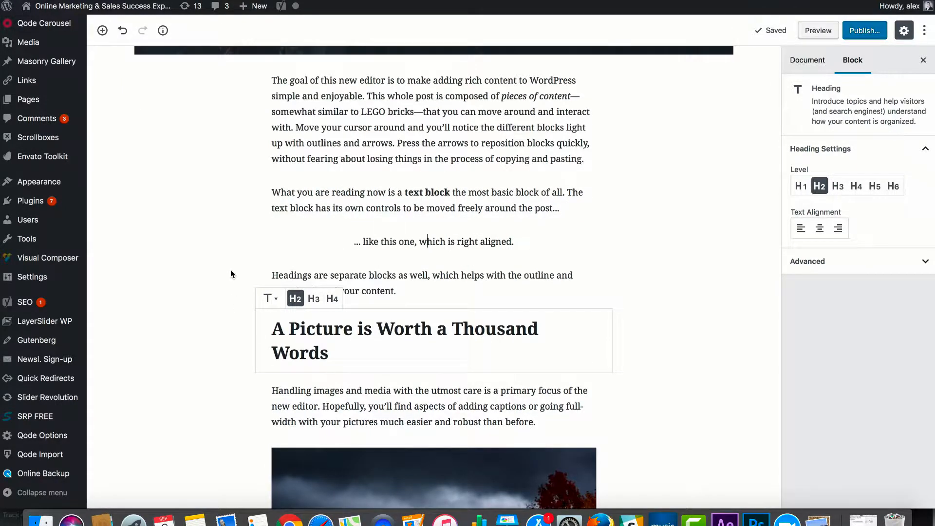
Step: Reposition the heading "A Picture is Worth a Thousand Words" above the paragraph that begins "What you are reading now"
{"action": "scroll", "coordinate": [230, 273], "scroll_direction": "down", "scroll_amount": 5}
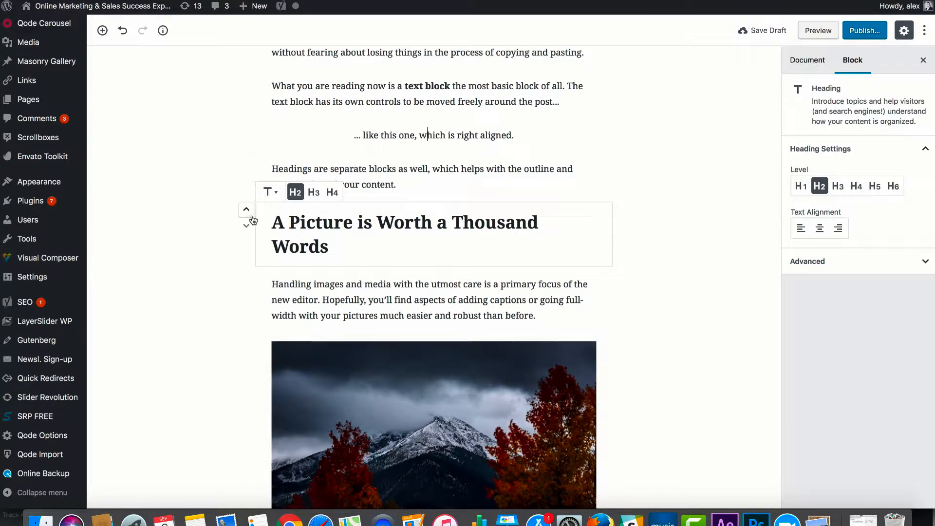
{"action": "left_click_drag", "start_coordinate": [268, 214], "coordinate": [290, 83]}
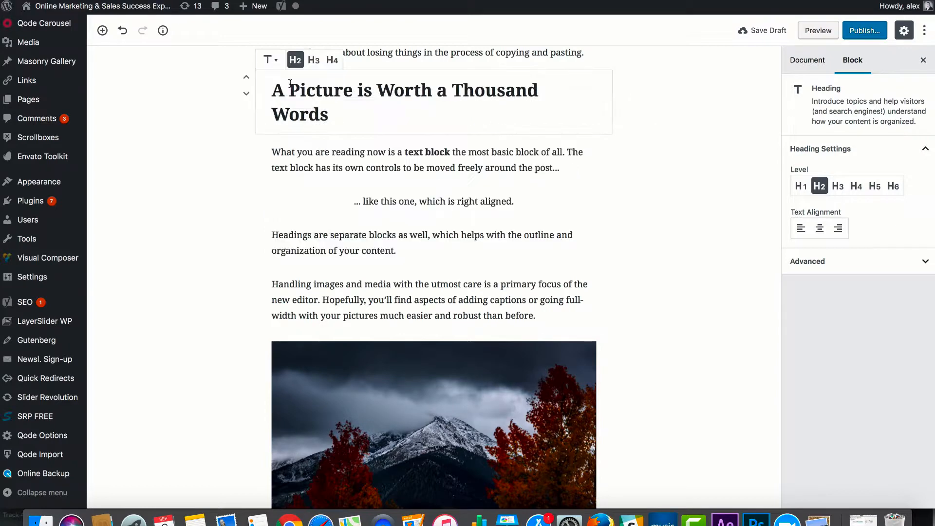
Step: Try heading level H3 on "The Inserter Tool" heading and switch it back to H2
{"action": "scroll", "coordinate": [503, 213], "scroll_direction": "down", "scroll_amount": 10}
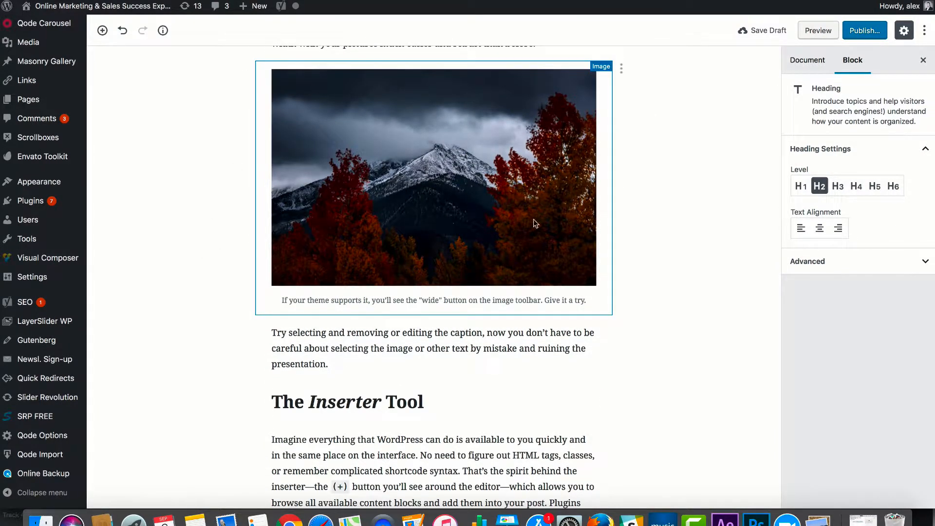
{"action": "scroll", "coordinate": [192, 389], "scroll_direction": "down", "scroll_amount": 8}
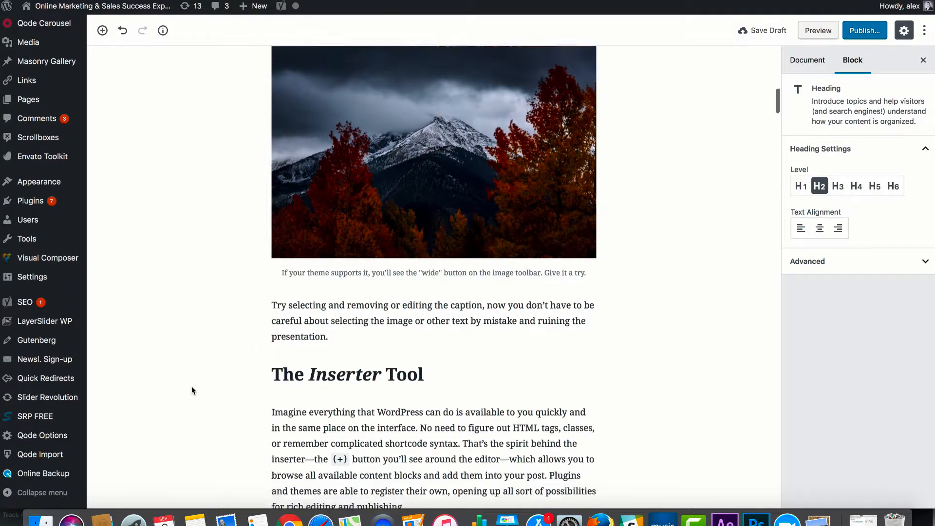
{"action": "left_click", "coordinate": [386, 189]}
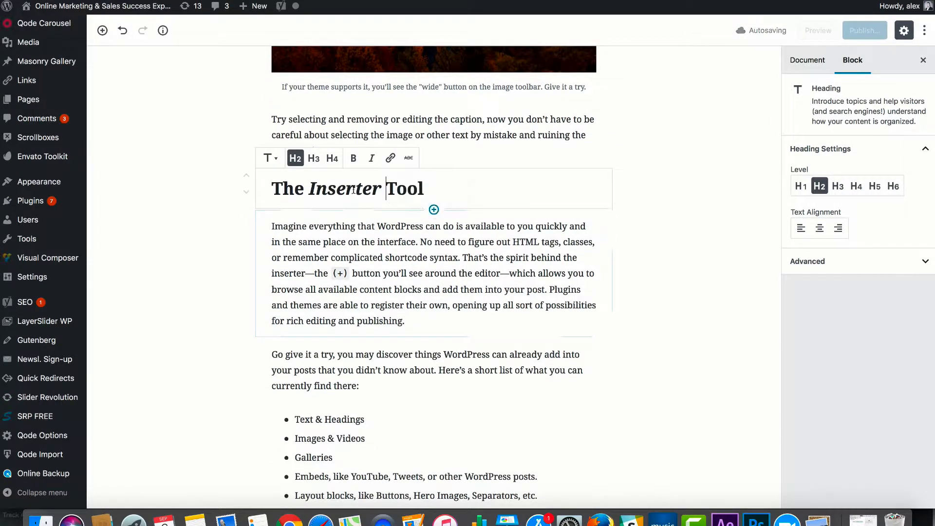
{"action": "left_click", "coordinate": [327, 188]}
{"action": "left_click", "coordinate": [313, 158]}
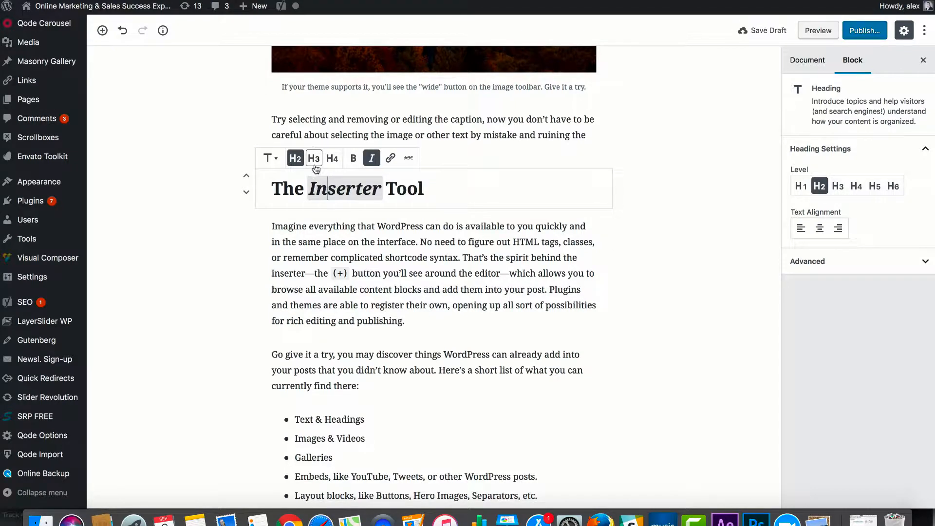
{"action": "left_click", "coordinate": [296, 158]}
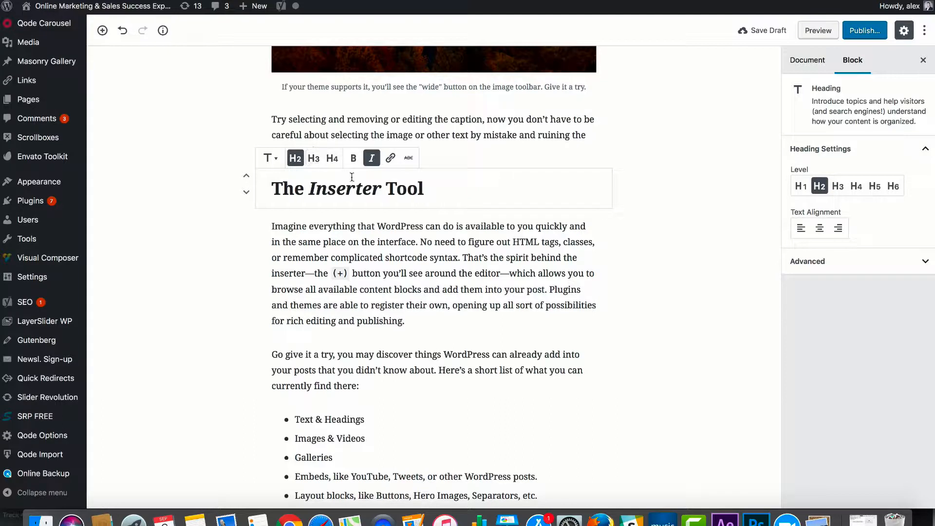
Step: Transform the whole "The Inserter Tool" heading into a Quote block
{"action": "left_click_drag", "start_coordinate": [426, 189], "coordinate": [269, 189]}
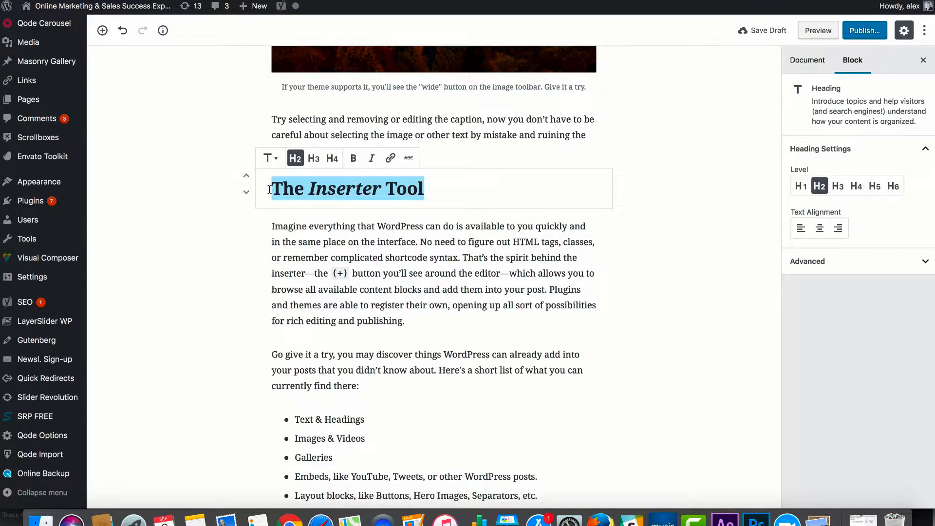
{"action": "left_click", "coordinate": [271, 158]}
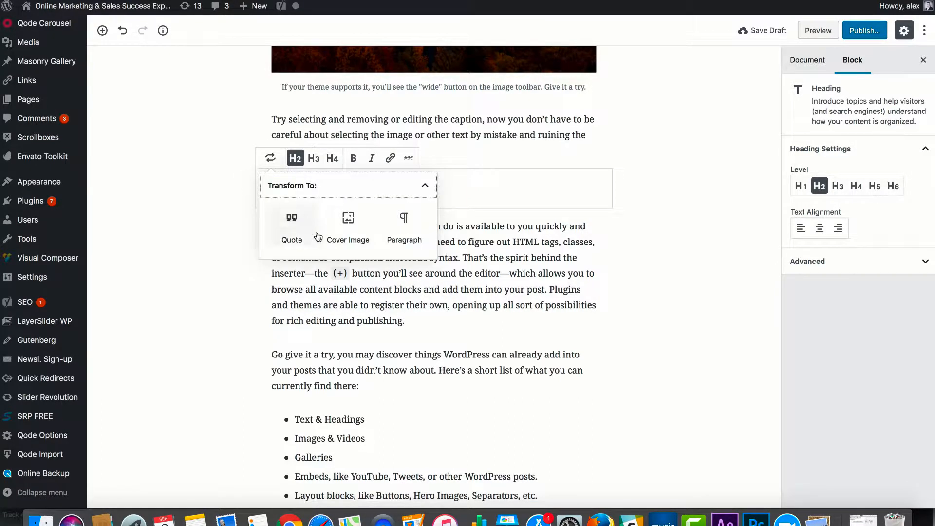
{"action": "left_click", "coordinate": [293, 219]}
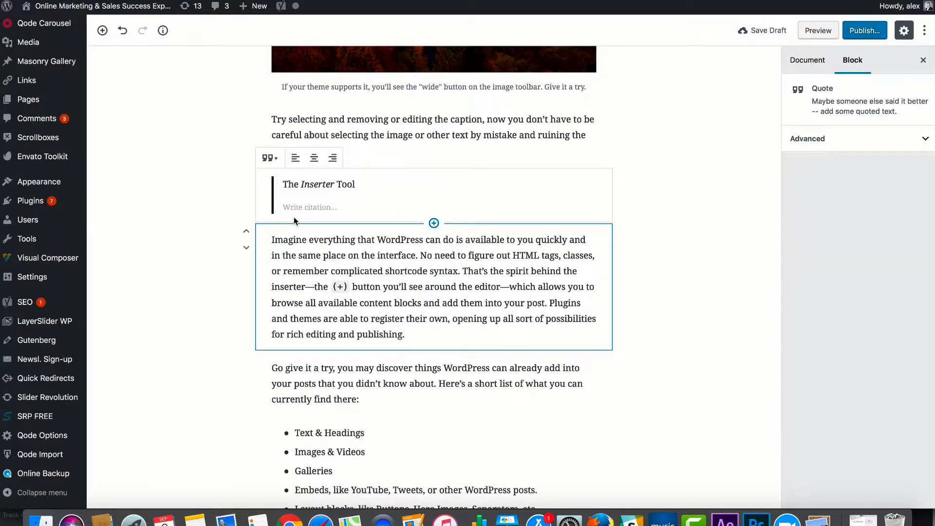
Step: Examine the Visual Editing section, selecting its heading and the paragraphs below the quote to view their block controls
{"action": "scroll", "coordinate": [528, 388], "scroll_direction": "down", "scroll_amount": 5}
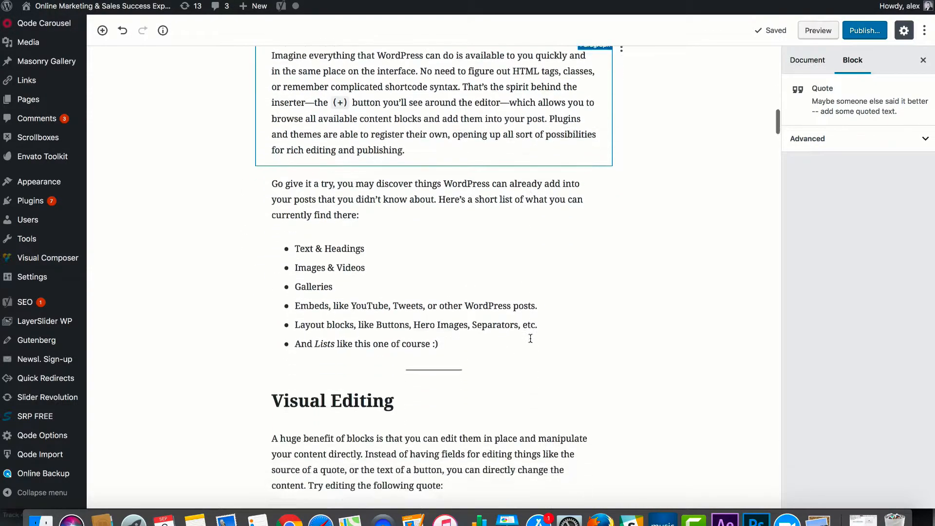
{"action": "scroll", "coordinate": [530, 338], "scroll_direction": "down", "scroll_amount": 6}
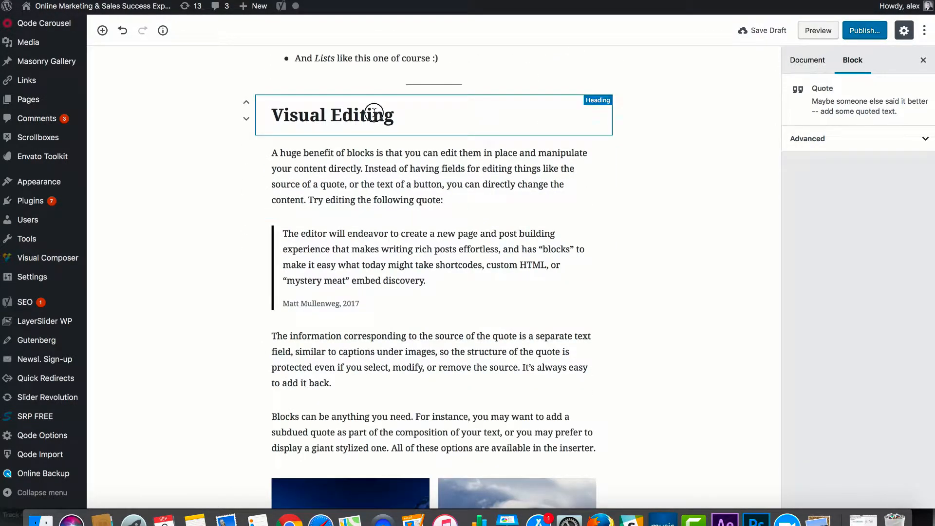
{"action": "left_click", "coordinate": [373, 175]}
{"action": "scroll", "coordinate": [440, 317], "scroll_direction": "down", "scroll_amount": 8}
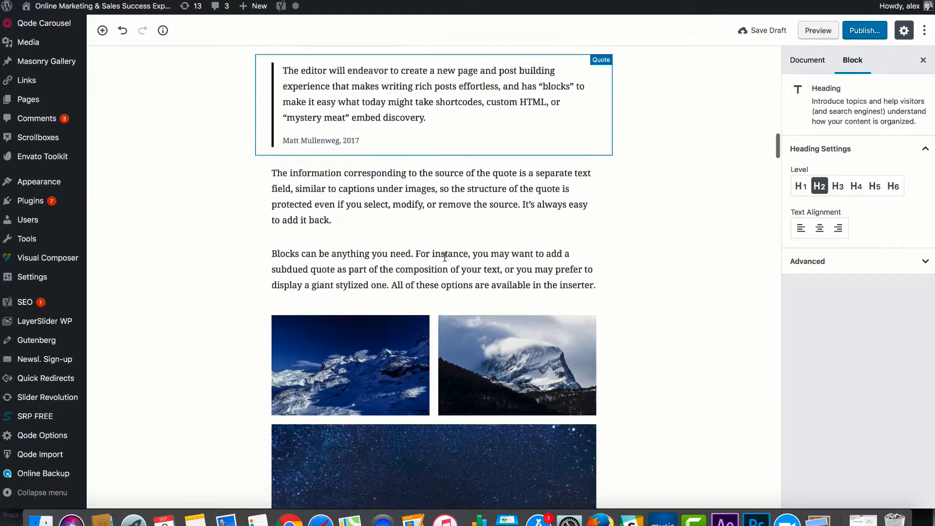
{"action": "scroll", "coordinate": [444, 256], "scroll_direction": "down", "scroll_amount": 3}
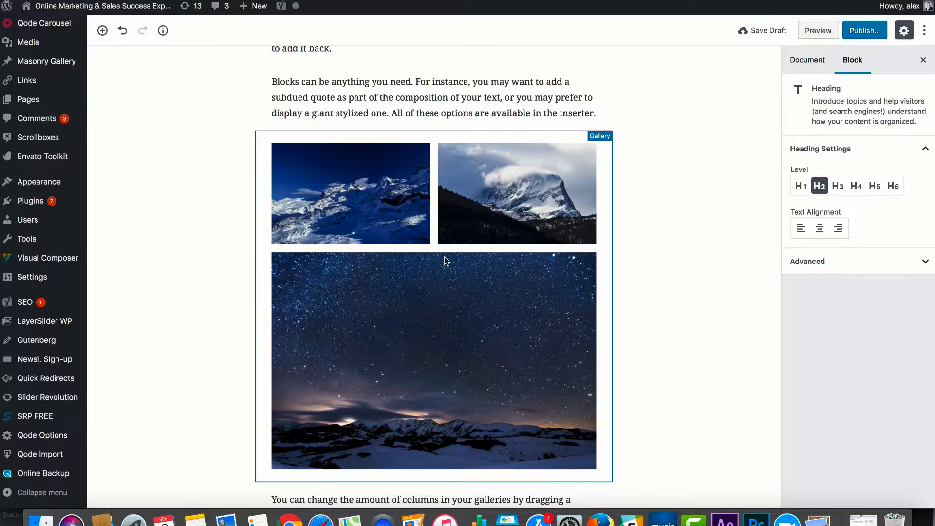
{"action": "scroll", "coordinate": [445, 260], "scroll_direction": "up", "scroll_amount": 3}
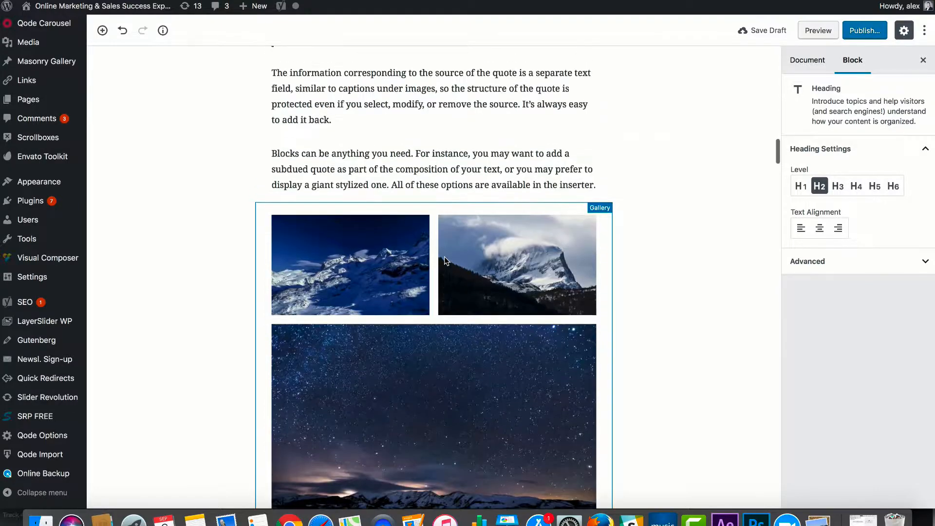
{"action": "left_click", "coordinate": [466, 166]}
{"action": "scroll", "coordinate": [433, 161], "scroll_direction": "up", "scroll_amount": 6}
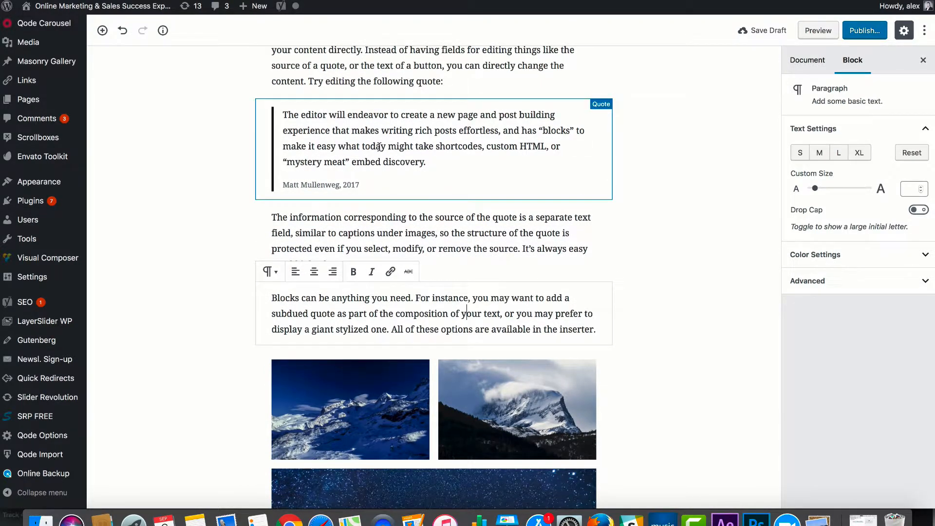
{"action": "left_click", "coordinate": [444, 217]}
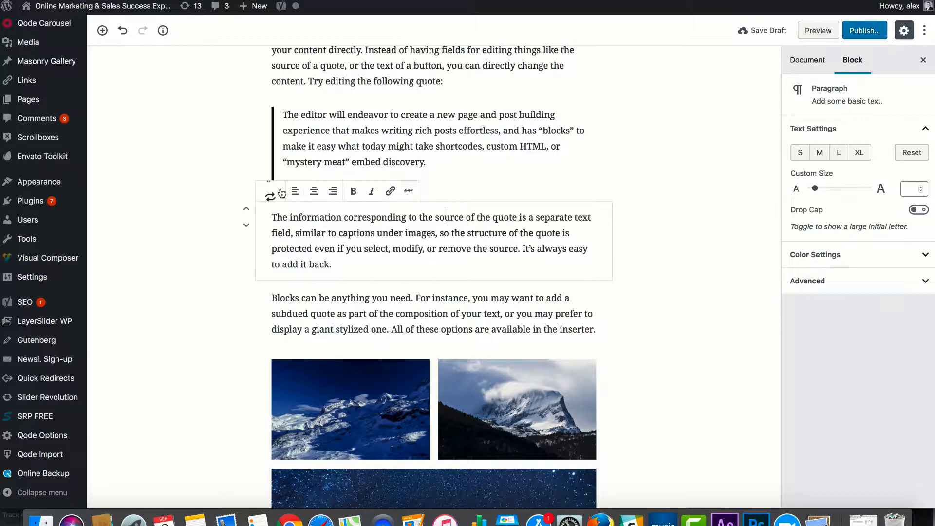
Step: Compare the block settings of the full-wide mountain image and the two-image gallery in the Media Rich section
{"action": "scroll", "coordinate": [644, 285], "scroll_direction": "down", "scroll_amount": 20}
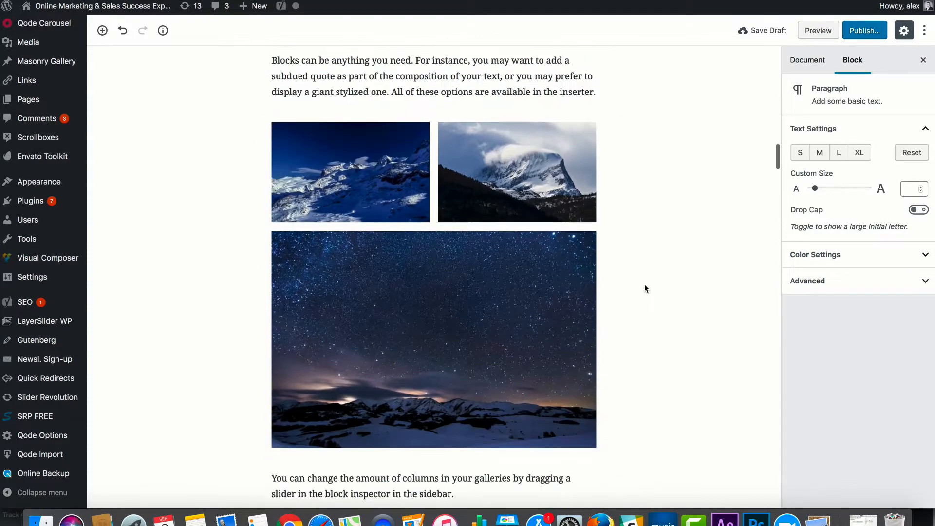
{"action": "scroll", "coordinate": [371, 292], "scroll_direction": "down", "scroll_amount": 3}
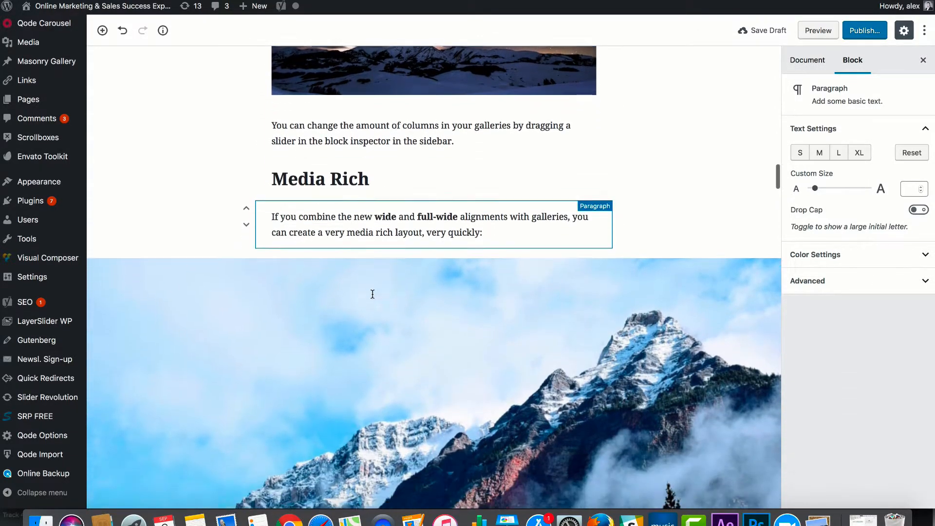
{"action": "left_click", "coordinate": [507, 398]}
{"action": "scroll", "coordinate": [507, 396], "scroll_direction": "down", "scroll_amount": 15}
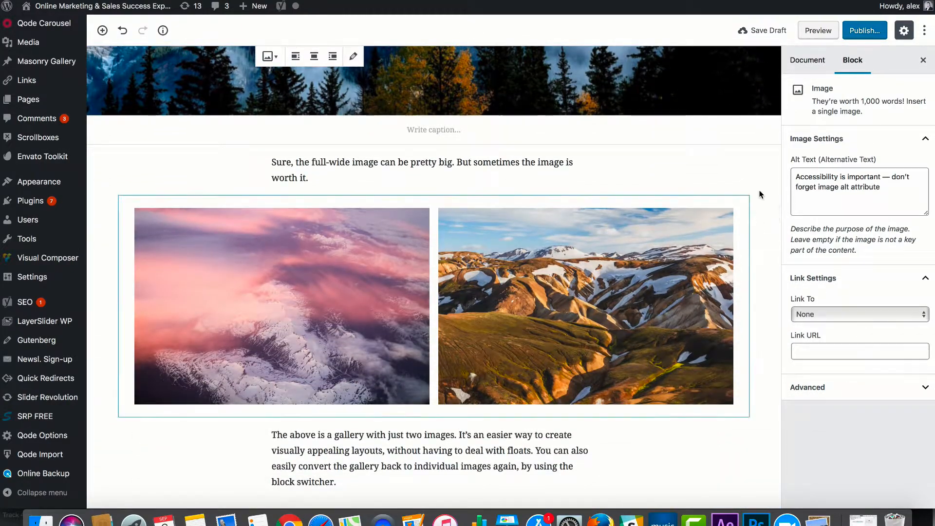
{"action": "left_click", "coordinate": [589, 287]}
{"action": "scroll", "coordinate": [626, 195], "scroll_direction": "up", "scroll_amount": 8}
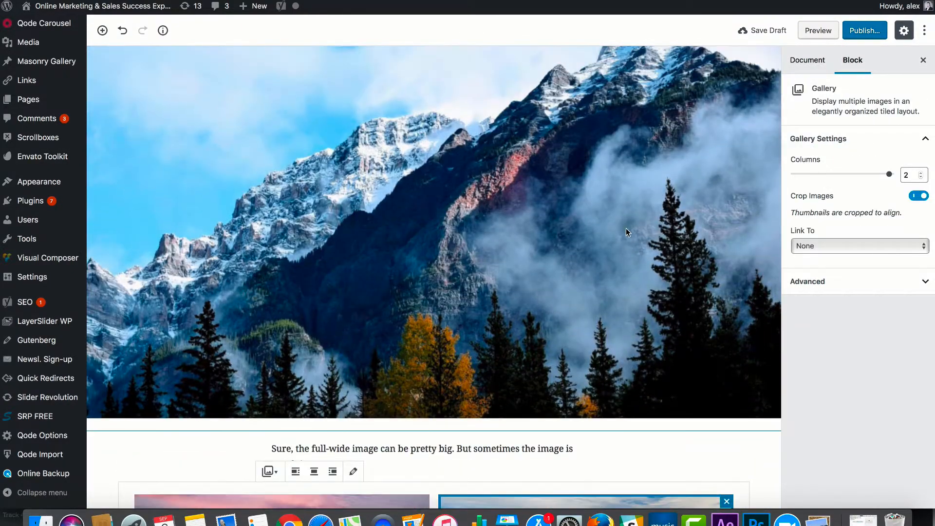
{"action": "left_click", "coordinate": [630, 238]}
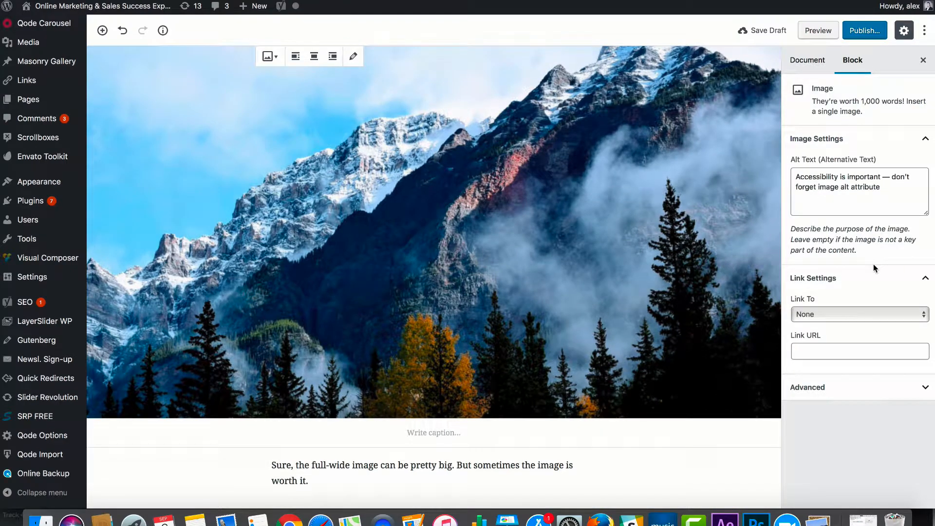
{"action": "scroll", "coordinate": [701, 223], "scroll_direction": "up", "scroll_amount": 10}
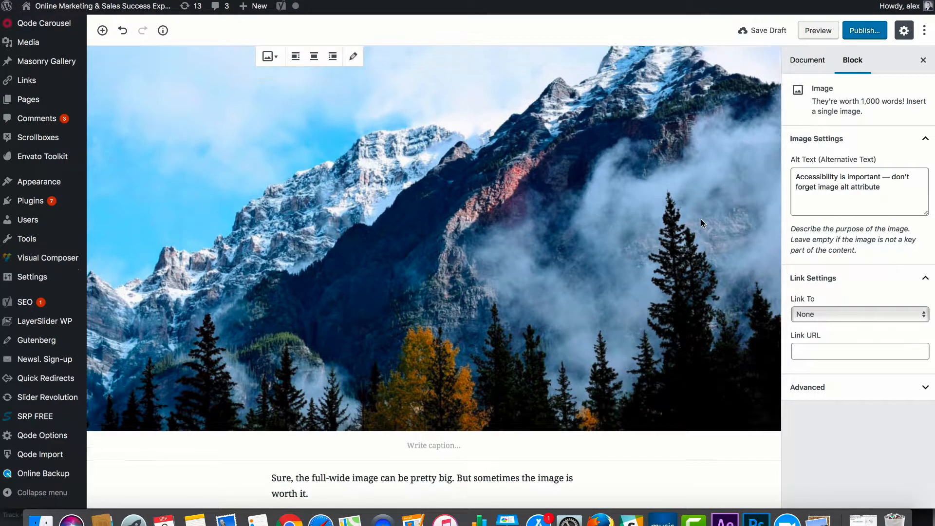
Step: Try the M, L and S text sizes on the paragraph directly below the Visual Editing quote and set its custom size to 29
{"action": "scroll", "coordinate": [701, 223], "scroll_direction": "up", "scroll_amount": 7}
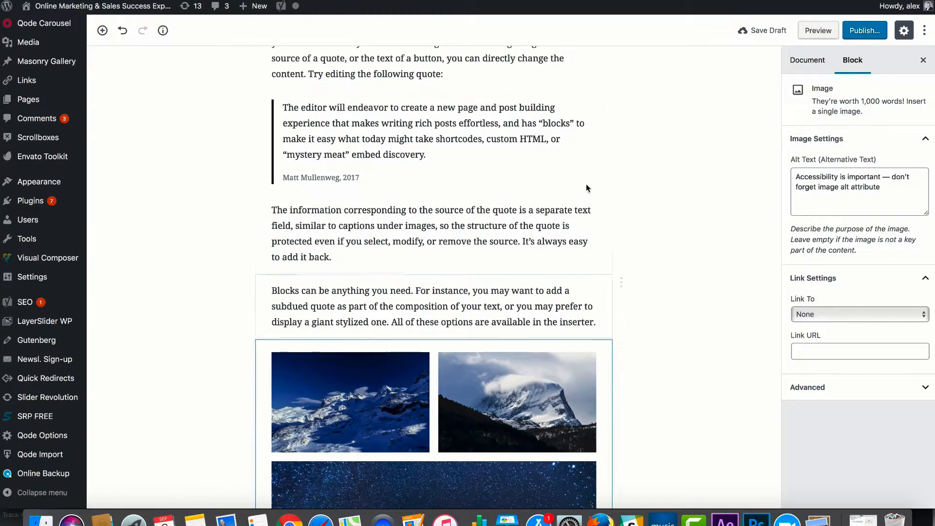
{"action": "left_click", "coordinate": [444, 210]}
{"action": "left_click", "coordinate": [492, 242]}
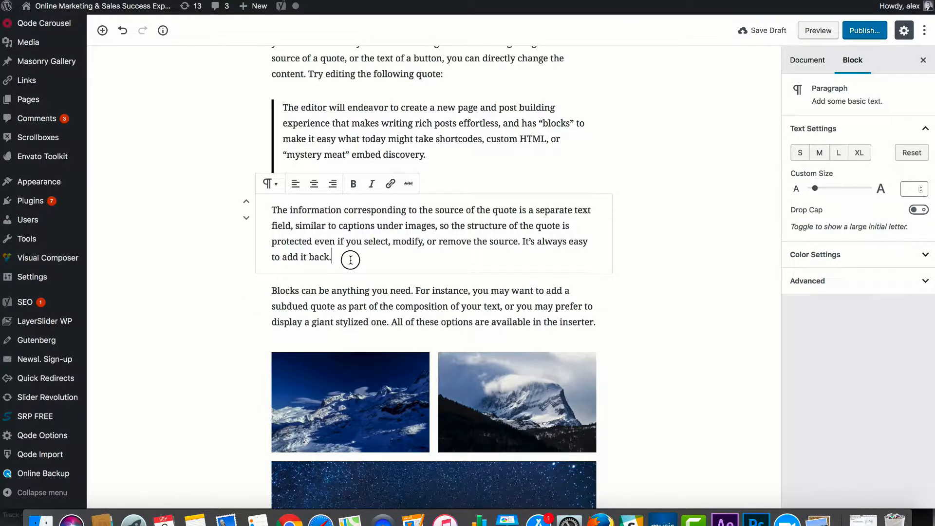
{"action": "left_click_drag", "start_coordinate": [350, 259], "coordinate": [251, 208]}
{"action": "left_click", "coordinate": [822, 158]}
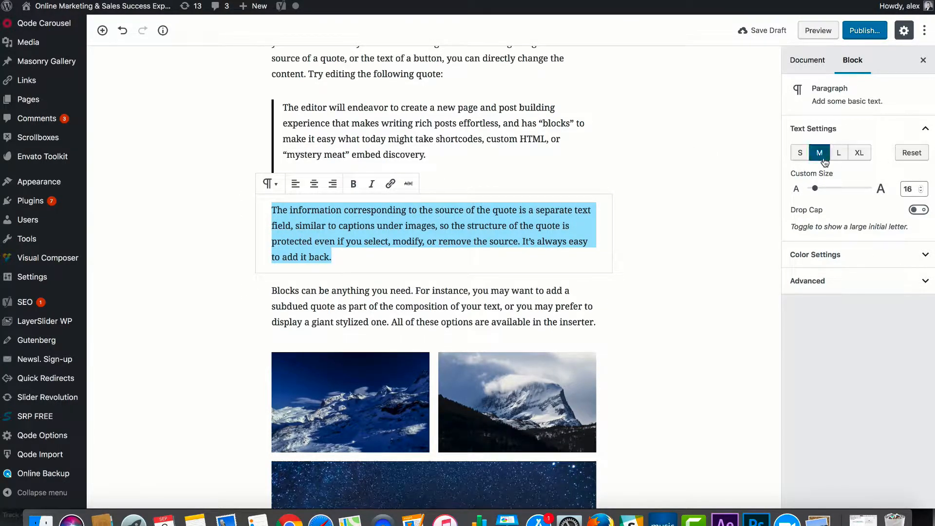
{"action": "left_click", "coordinate": [837, 153]}
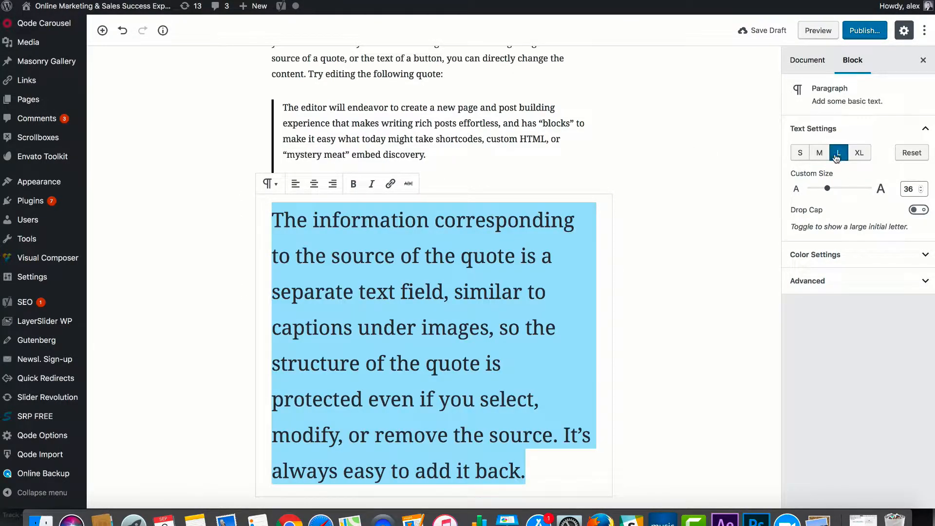
{"action": "left_click", "coordinate": [804, 156]}
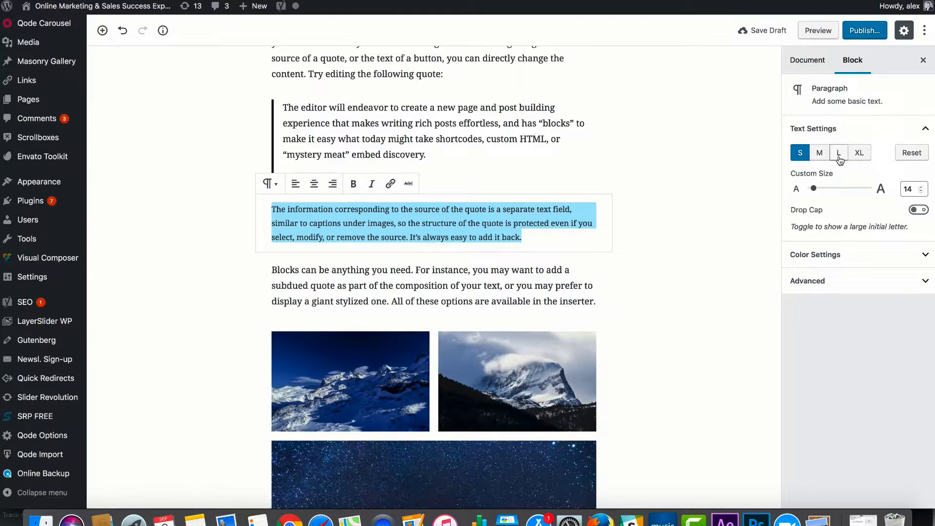
{"action": "left_click", "coordinate": [826, 157]}
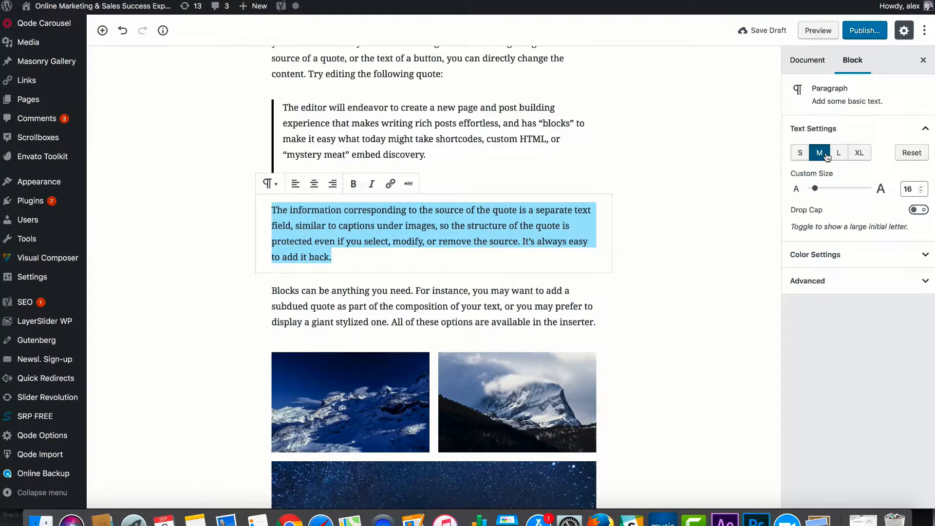
{"action": "left_click", "coordinate": [821, 189]}
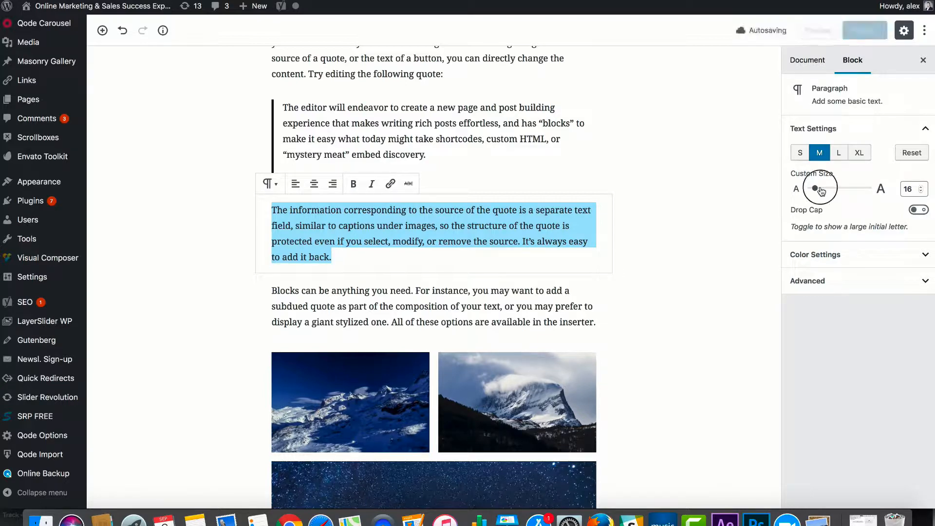
{"action": "left_click_drag", "start_coordinate": [823, 193], "coordinate": [821, 194]}
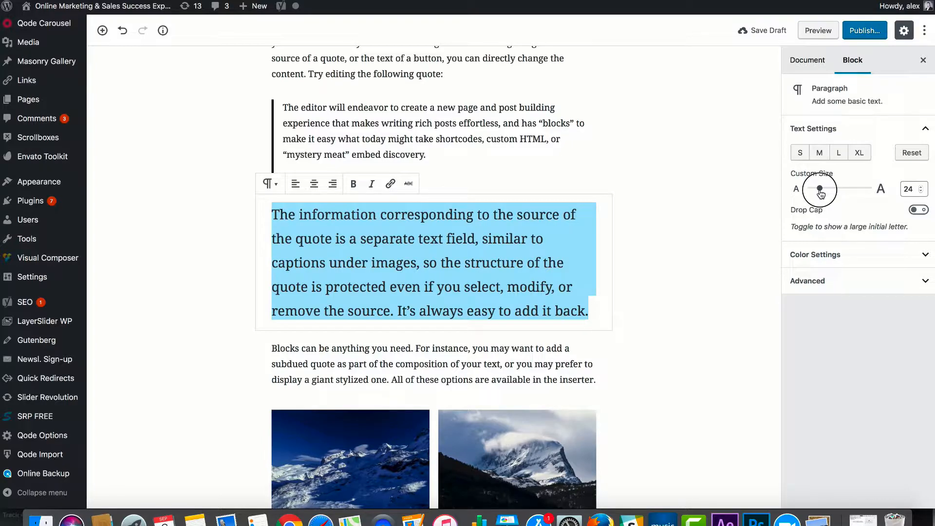
{"action": "left_click_drag", "start_coordinate": [821, 195], "coordinate": [824, 194]}
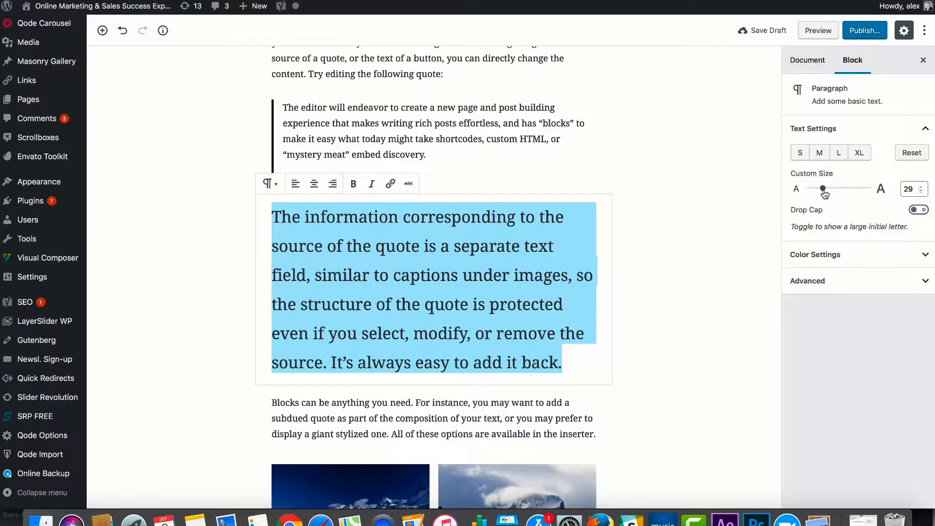
Step: Give the enlarged paragraph an orange-red background and light grey text
{"action": "left_click", "coordinate": [902, 254]}
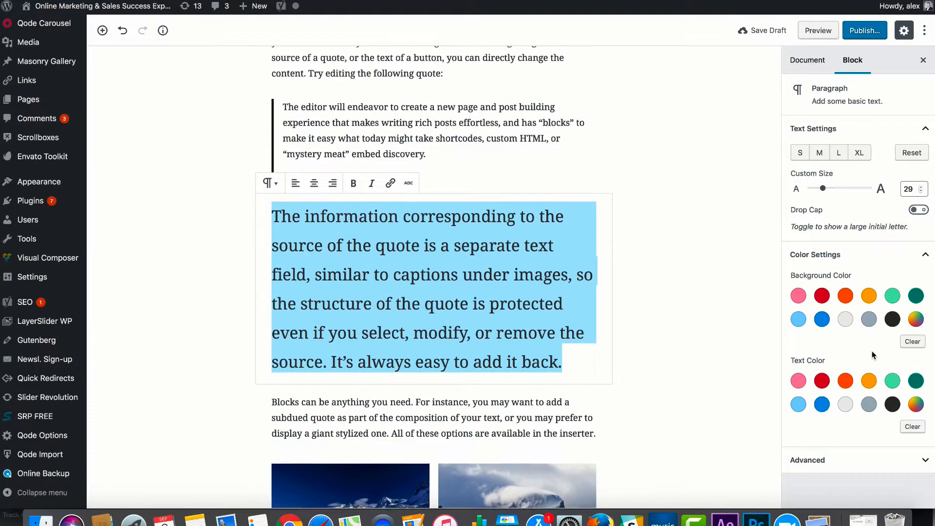
{"action": "left_click", "coordinate": [846, 298]}
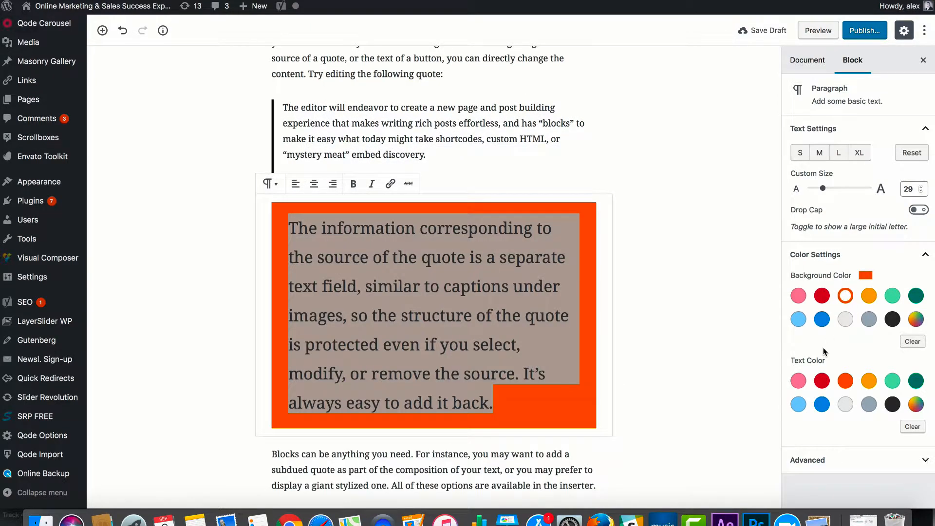
{"action": "left_click", "coordinate": [845, 404]}
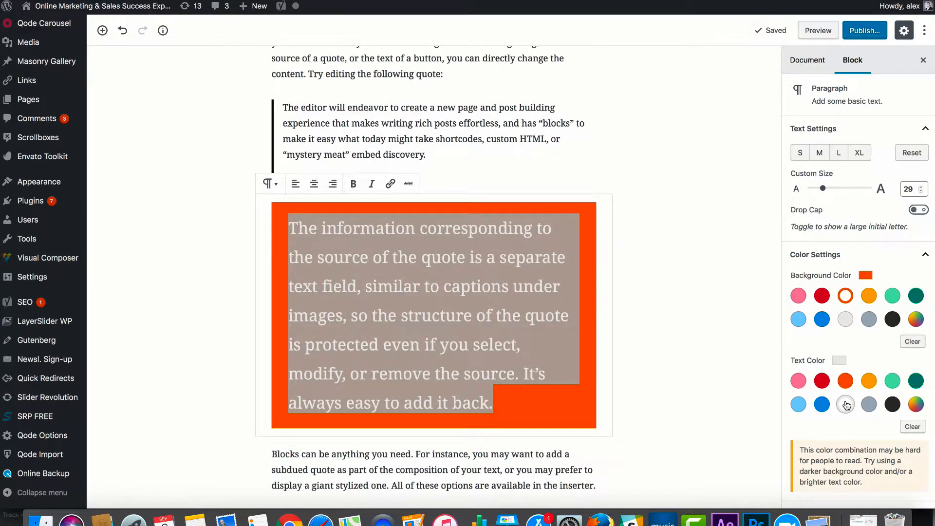
Step: View the paragraph's Additional CSS Class option and return to the post's document settings
{"action": "scroll", "coordinate": [845, 438], "scroll_direction": "down", "scroll_amount": 1}
{"action": "scroll", "coordinate": [838, 486], "scroll_direction": "down", "scroll_amount": 2}
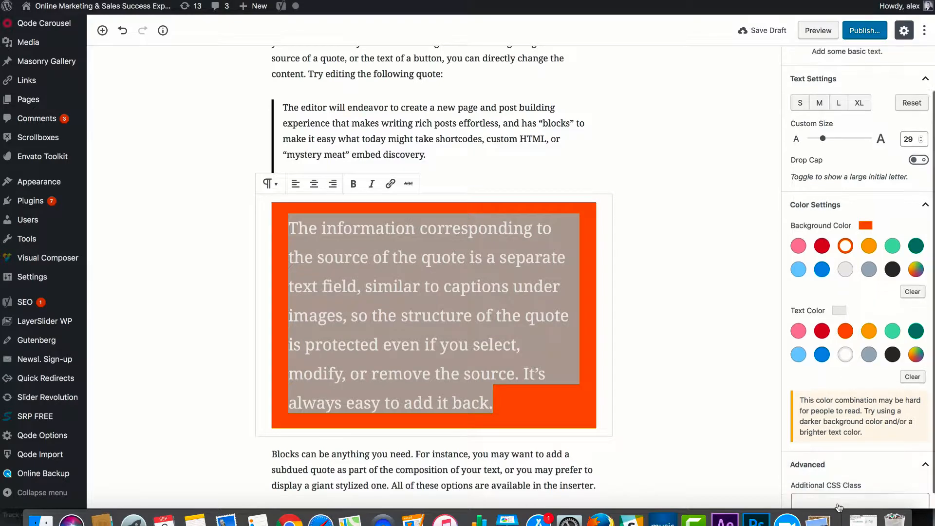
{"action": "left_click", "coordinate": [844, 486]}
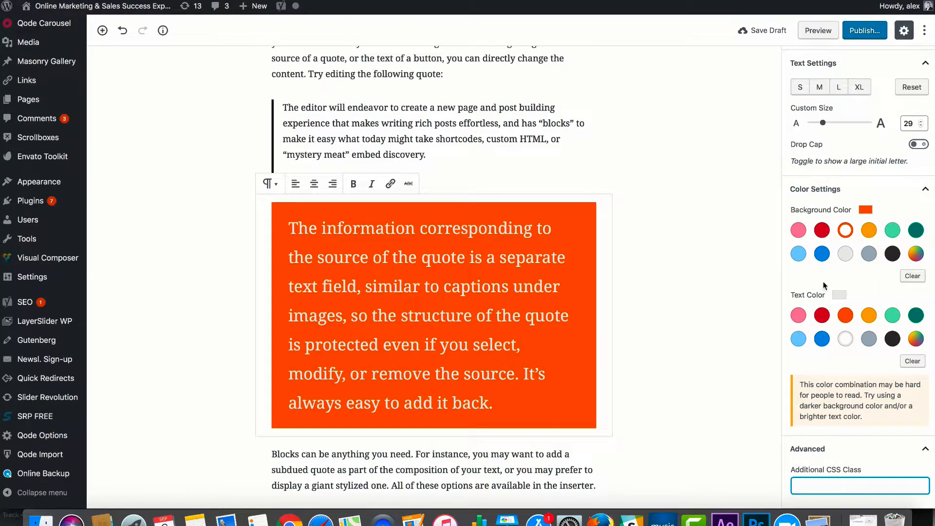
{"action": "scroll", "coordinate": [824, 285], "scroll_direction": "up", "scroll_amount": 3}
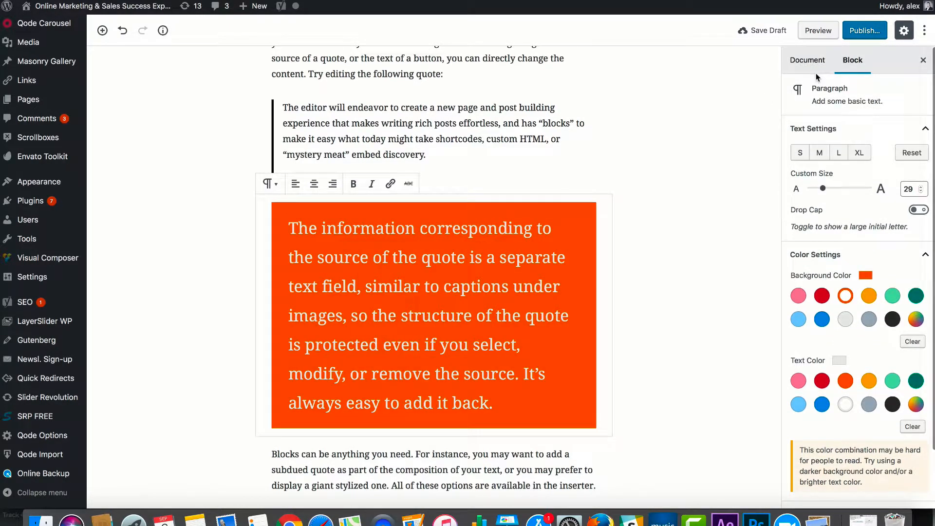
{"action": "left_click", "coordinate": [812, 61]}
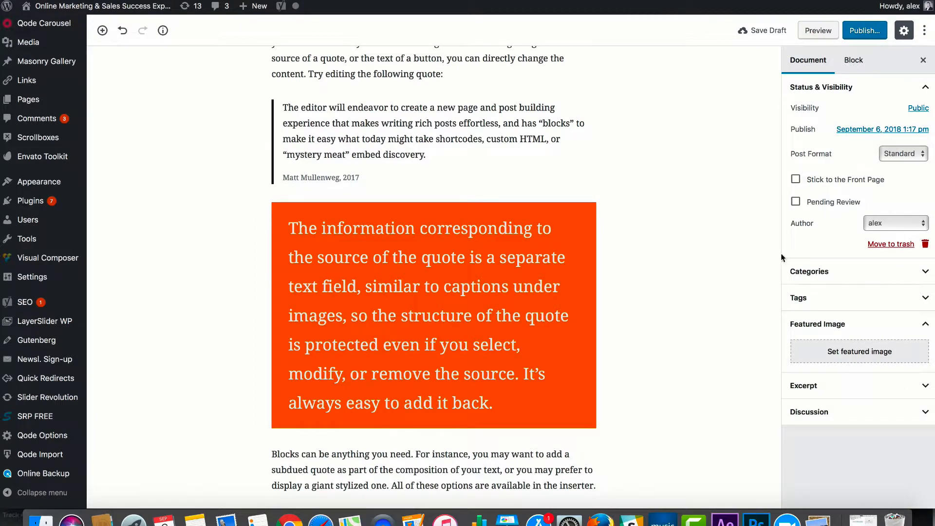
Step: Try smaller levels on the "Visual Editing" heading, set it to H1, and expand its advanced settings
{"action": "scroll", "coordinate": [553, 204], "scroll_direction": "up", "scroll_amount": 5}
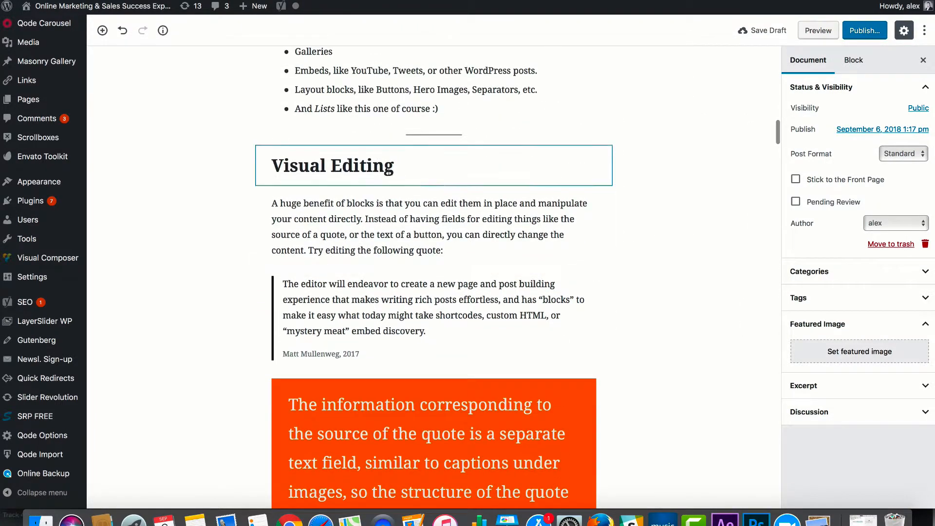
{"action": "left_click", "coordinate": [385, 165]}
{"action": "left_click", "coordinate": [838, 187]}
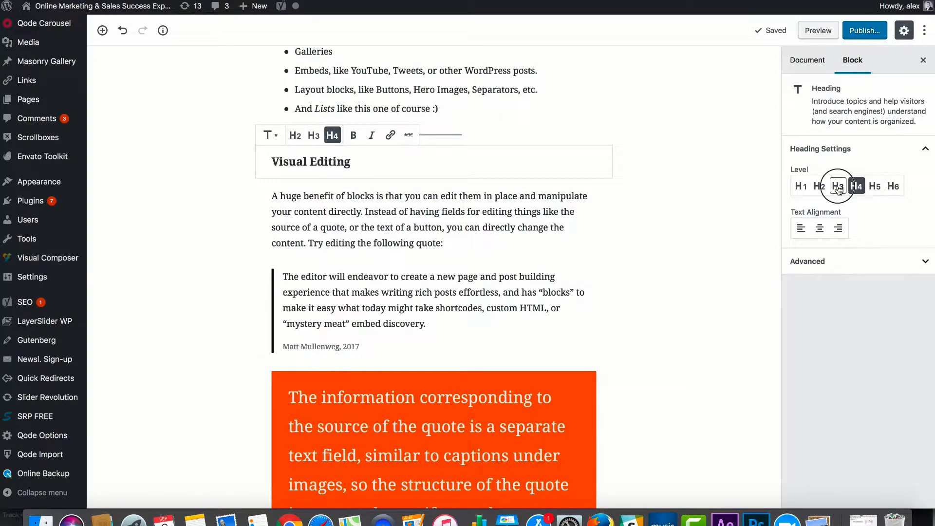
{"action": "left_click", "coordinate": [887, 186]}
{"action": "left_click", "coordinate": [797, 187]}
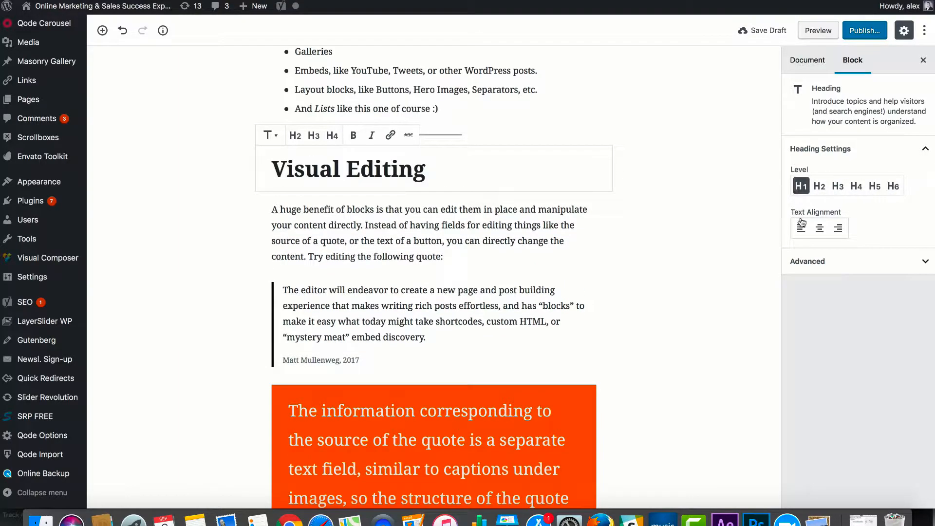
{"action": "left_click", "coordinate": [872, 258]}
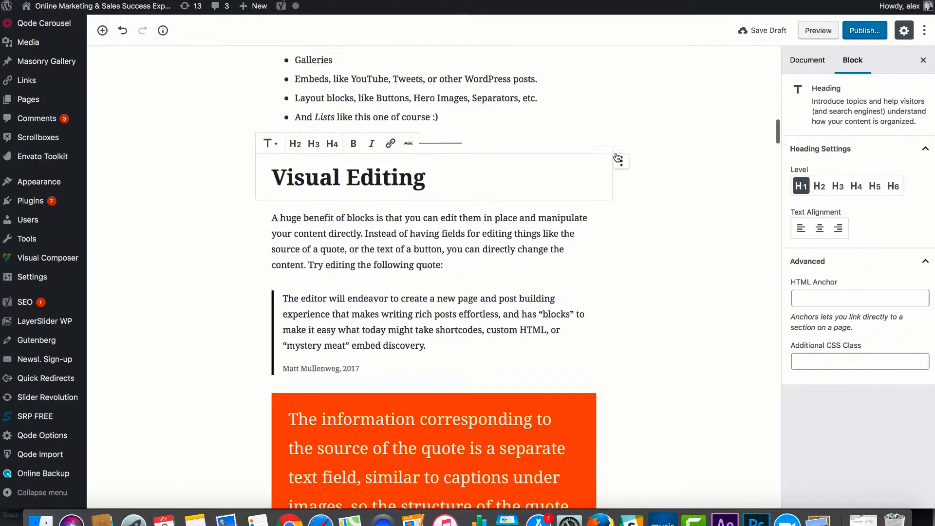
Step: Look through the rest of the post down to the Yoast SEO and Qode option boxes below the content
{"action": "scroll", "coordinate": [617, 156], "scroll_direction": "up", "scroll_amount": 2}
{"action": "scroll", "coordinate": [617, 156], "scroll_direction": "down", "scroll_amount": 15}
{"action": "scroll", "coordinate": [616, 156], "scroll_direction": "down", "scroll_amount": 20}
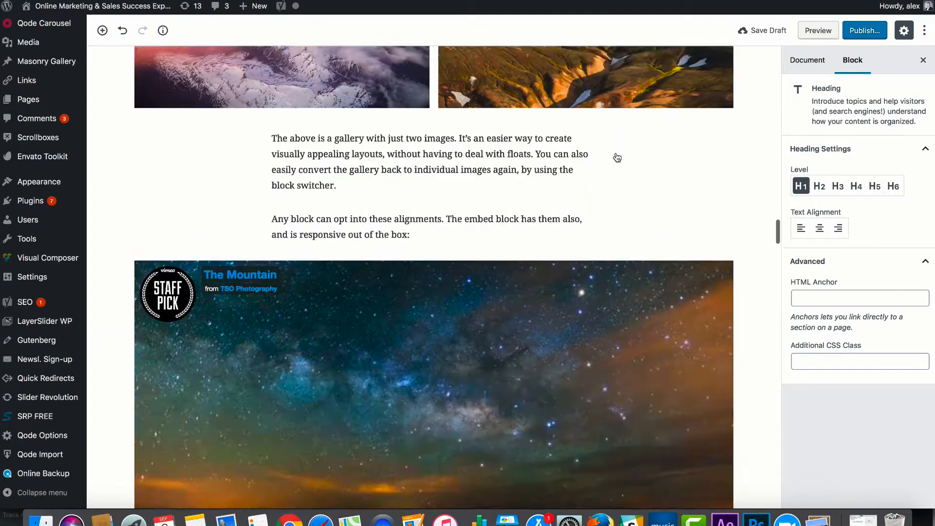
{"action": "scroll", "coordinate": [615, 157], "scroll_direction": "up", "scroll_amount": 8}
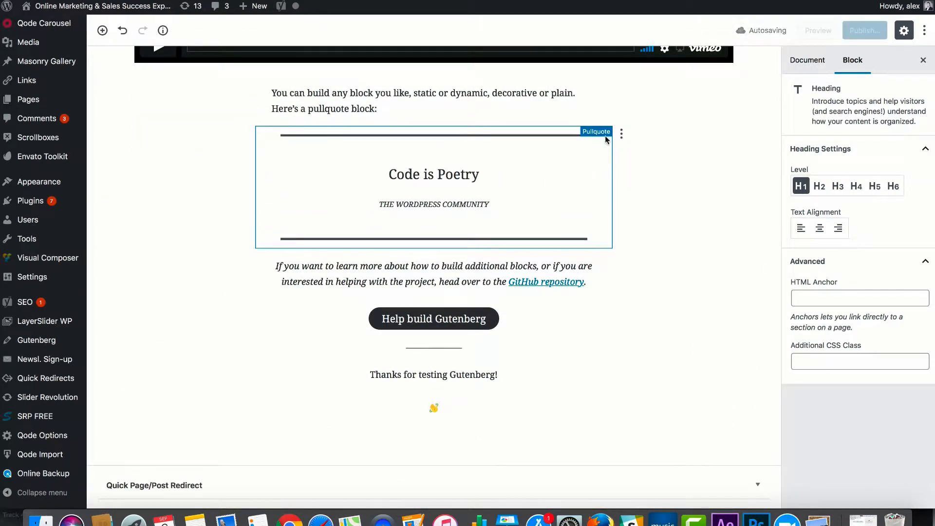
{"action": "scroll", "coordinate": [368, 265], "scroll_direction": "down", "scroll_amount": 10}
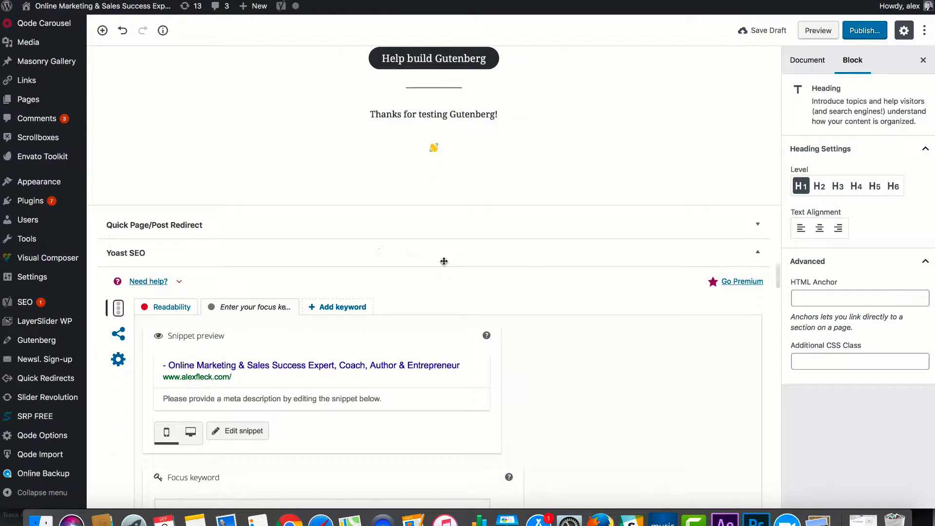
{"action": "scroll", "coordinate": [544, 331], "scroll_direction": "down", "scroll_amount": 2}
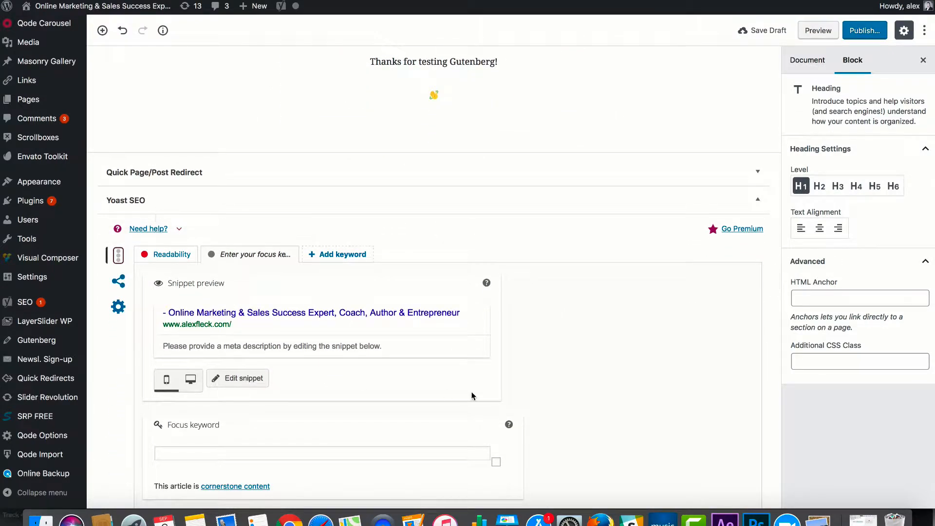
{"action": "scroll", "coordinate": [472, 392], "scroll_direction": "down", "scroll_amount": 10}
{"action": "scroll", "coordinate": [472, 395], "scroll_direction": "down", "scroll_amount": 5}
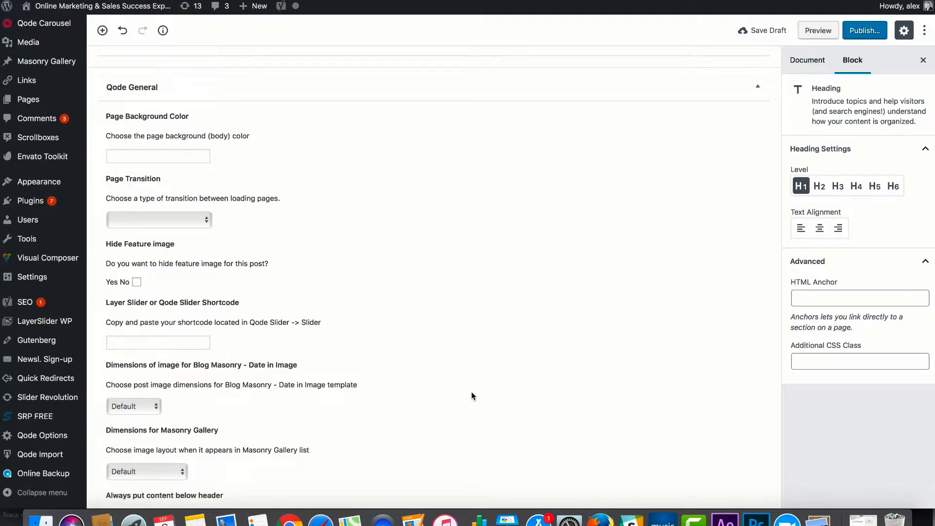
{"action": "scroll", "coordinate": [366, 347], "scroll_direction": "down", "scroll_amount": 20}
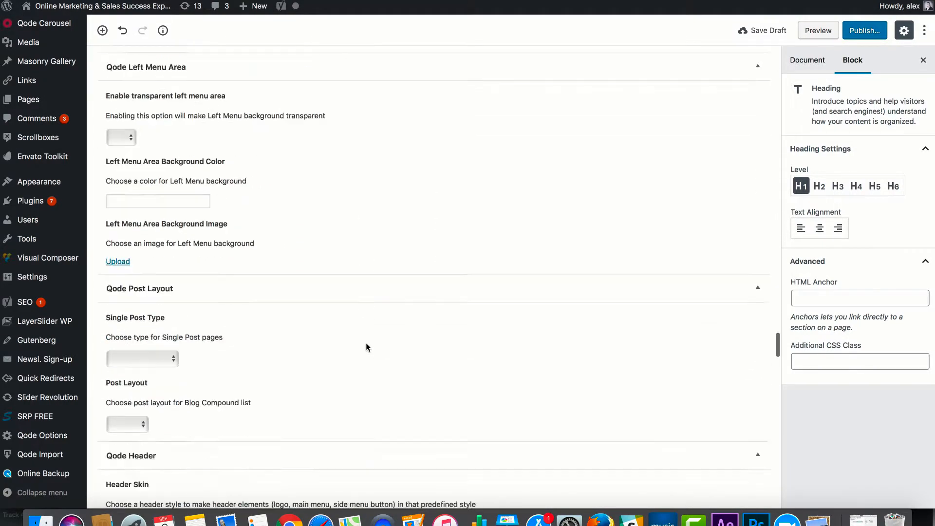
Step: Compare the settings shown for the post title, the cover image and the opening paragraph
{"action": "scroll", "coordinate": [366, 346], "scroll_direction": "up", "scroll_amount": 20}
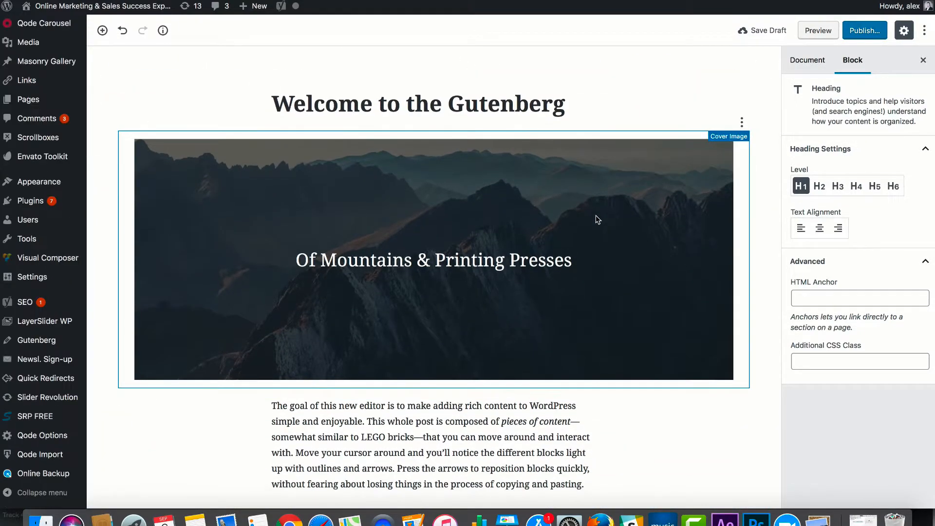
{"action": "left_click", "coordinate": [465, 107]}
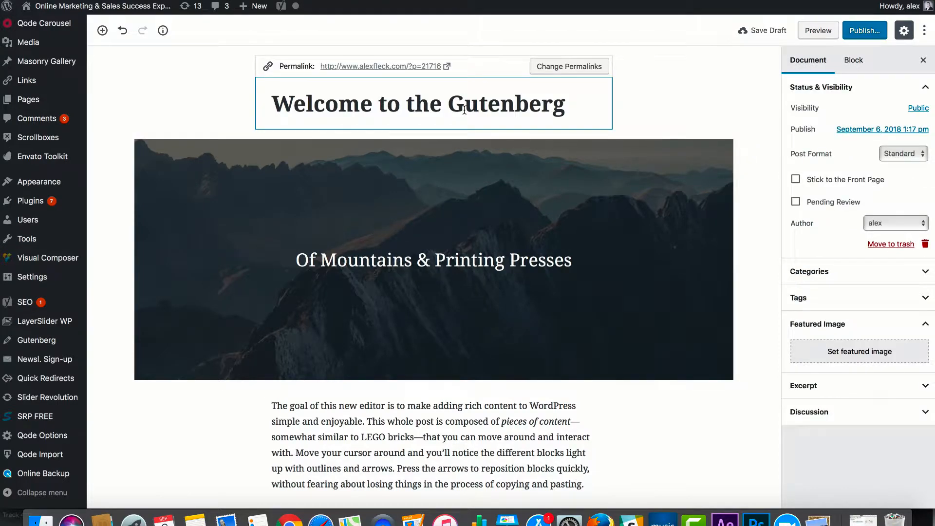
{"action": "left_click", "coordinate": [726, 119]}
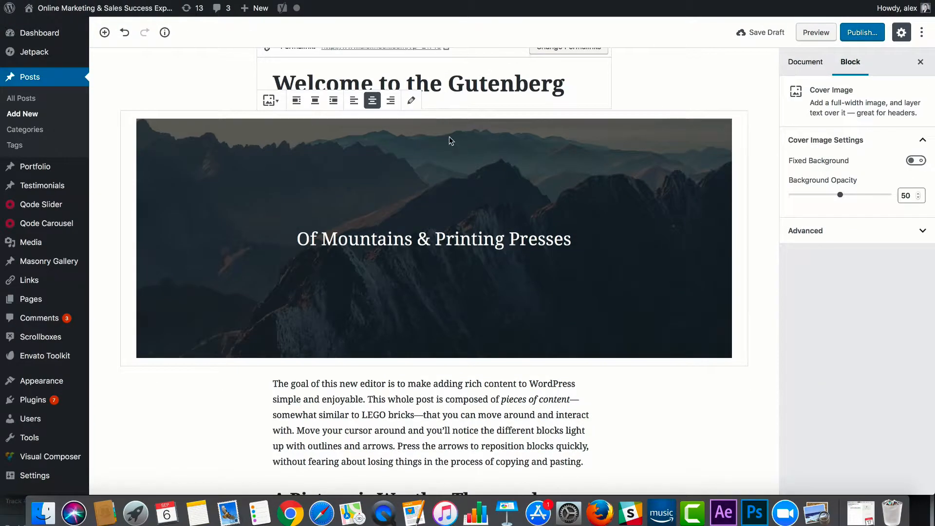
{"action": "left_click", "coordinate": [410, 399]}
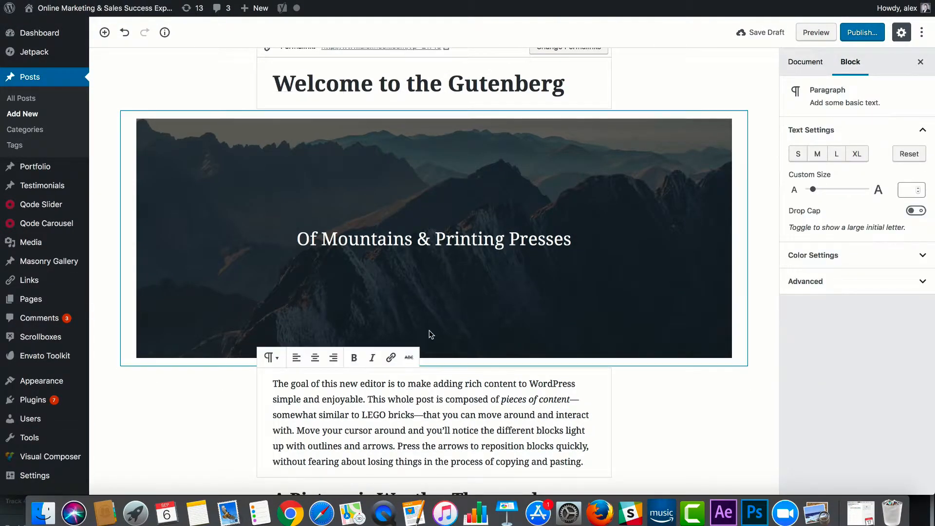
{"action": "left_click", "coordinate": [150, 431]}
Step: Insert an image block between the cover image and the opening paragraph, using Online-marketing-consultant-lewisburg-PA-n.png from the media library
{"action": "scroll", "coordinate": [150, 432], "scroll_direction": "down", "scroll_amount": 5}
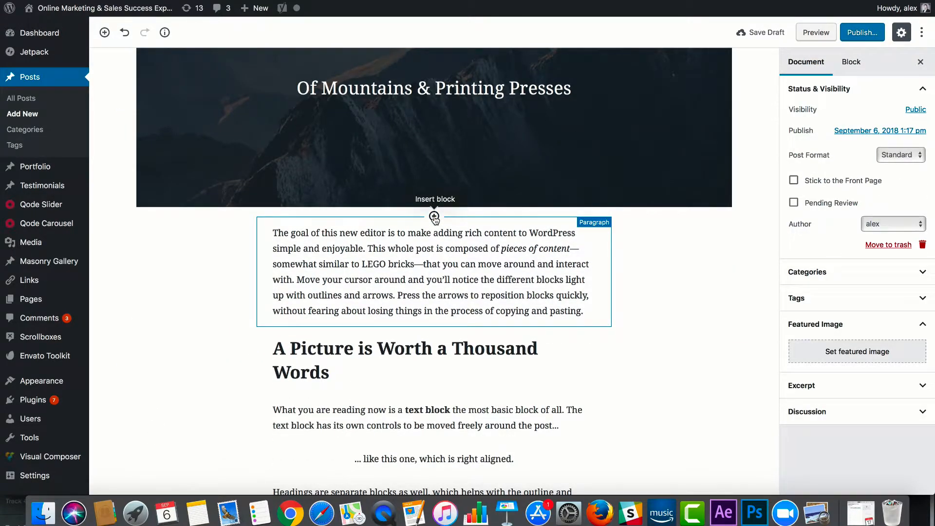
{"action": "left_click", "coordinate": [434, 216]}
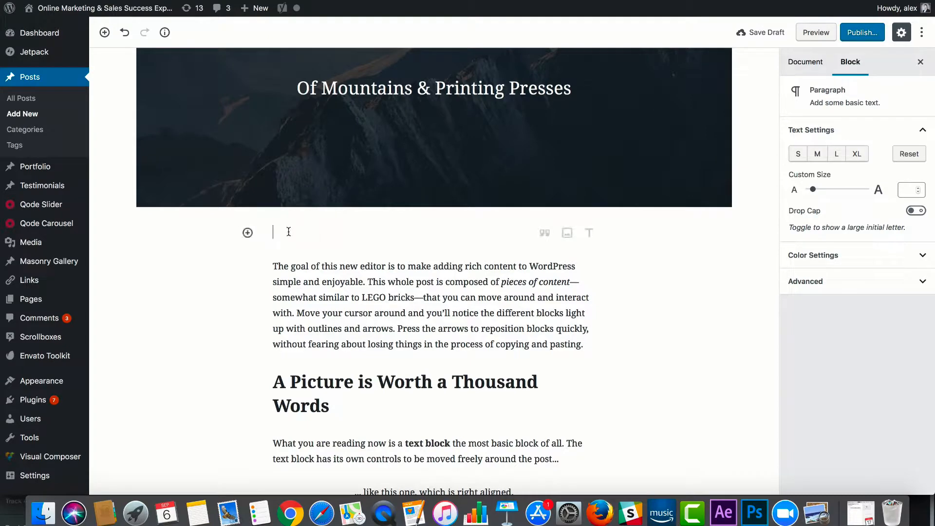
{"action": "left_click", "coordinate": [567, 233]}
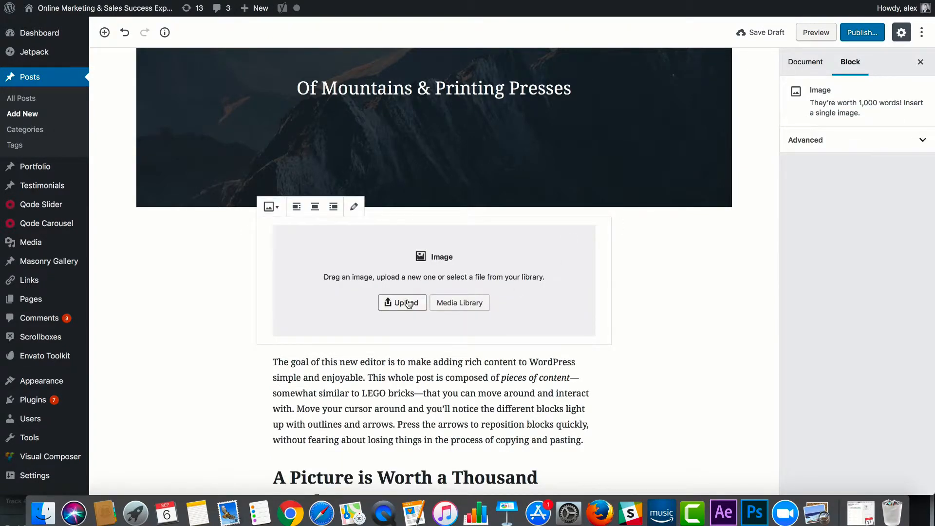
{"action": "left_click", "coordinate": [458, 303]}
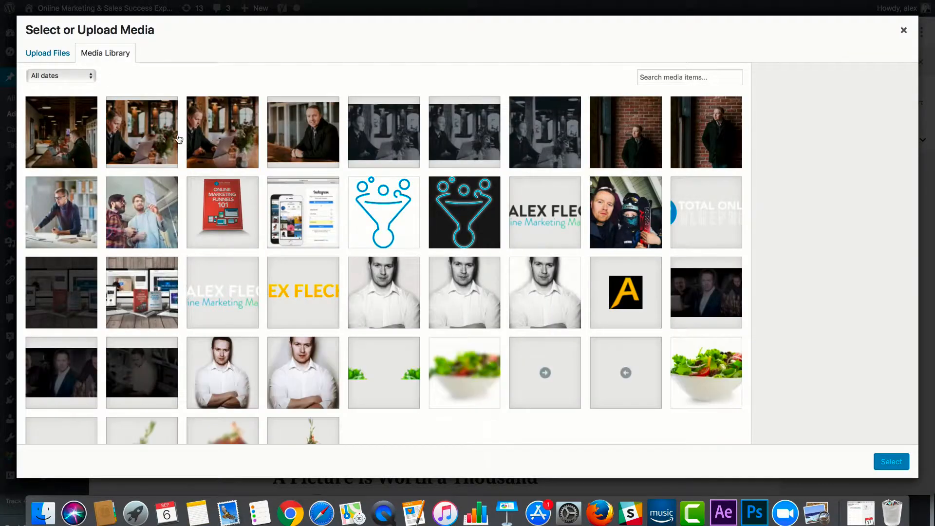
{"action": "left_click", "coordinate": [146, 127]}
{"action": "left_click", "coordinate": [900, 465]}
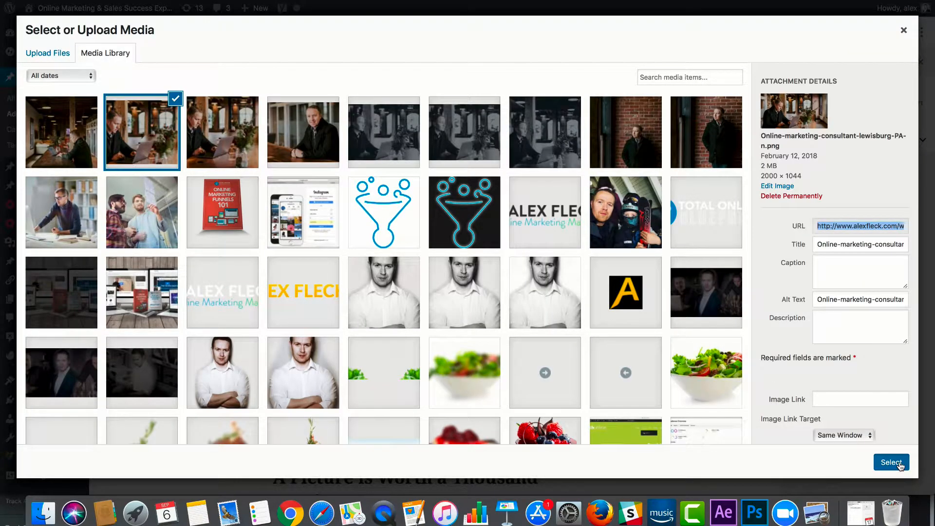
Step: Check the size presets of the newly inserted image, keep Full, and scale its dimensions to 75%
{"action": "scroll", "coordinate": [734, 384], "scroll_direction": "down", "scroll_amount": 1}
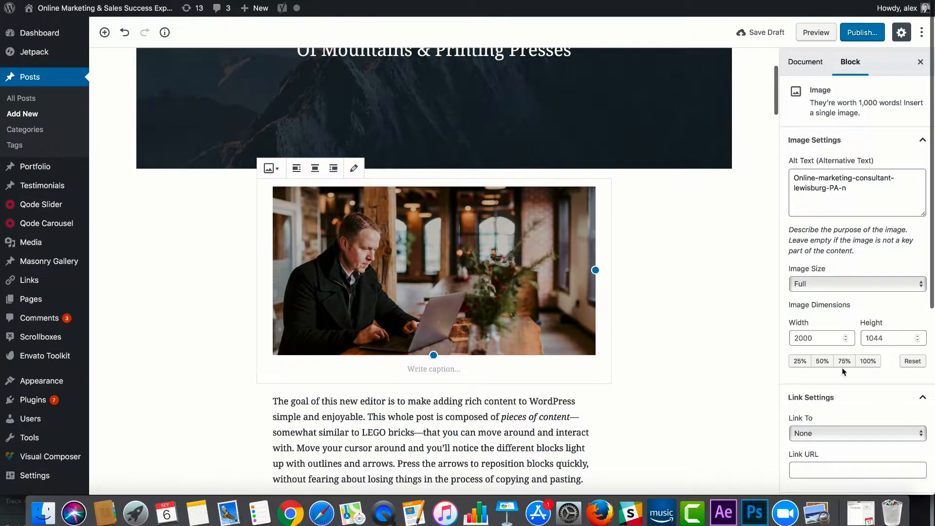
{"action": "left_click", "coordinate": [872, 283]}
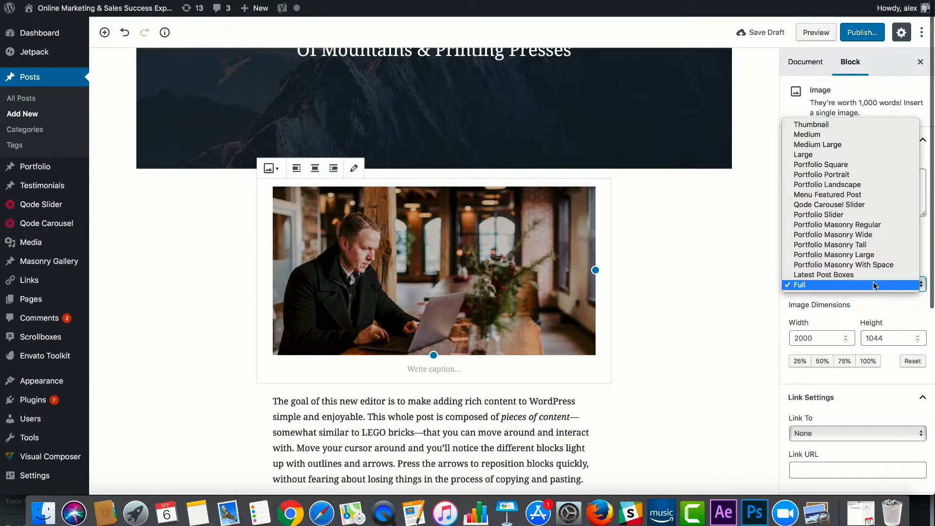
{"action": "left_click", "coordinate": [889, 307]}
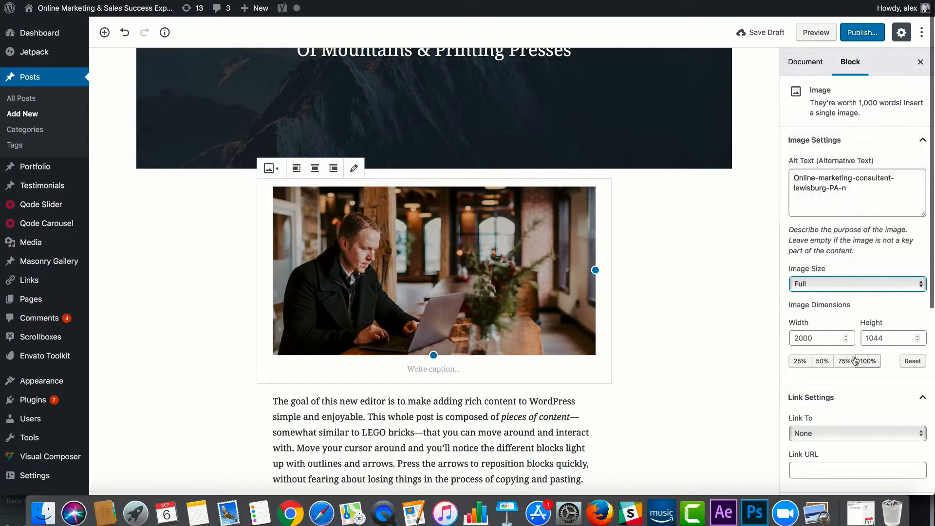
{"action": "left_click", "coordinate": [867, 361]}
{"action": "left_click", "coordinate": [844, 361]}
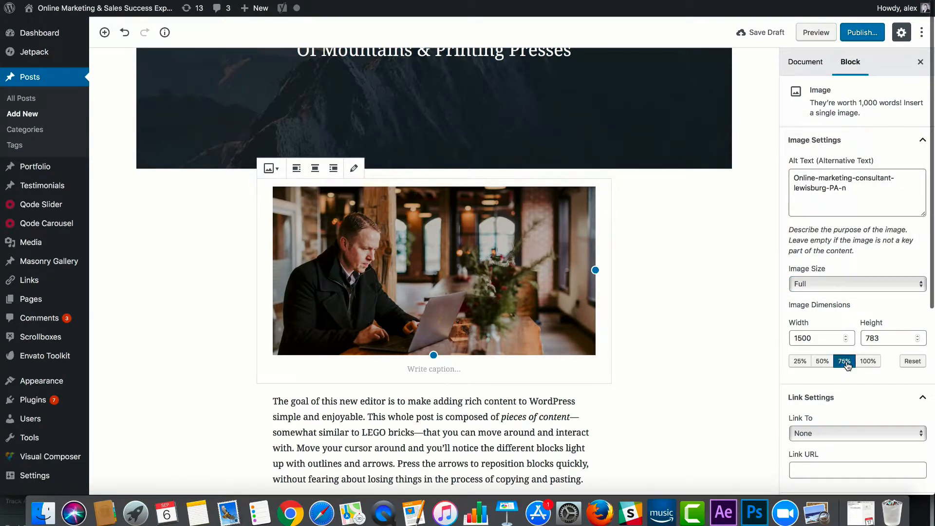
{"action": "scroll", "coordinate": [819, 382], "scroll_direction": "down", "scroll_amount": 1}
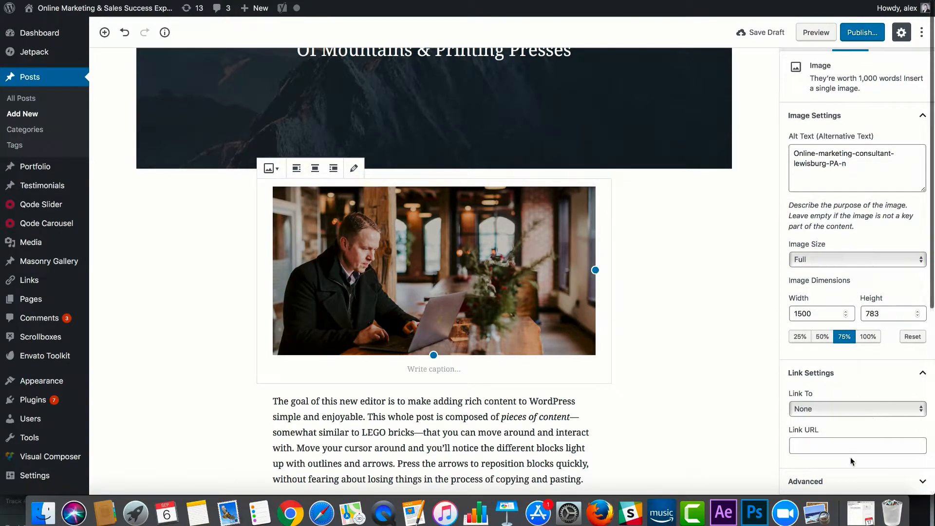
{"action": "scroll", "coordinate": [839, 459], "scroll_direction": "down", "scroll_amount": 5}
{"action": "scroll", "coordinate": [443, 273], "scroll_direction": "up", "scroll_amount": 7}
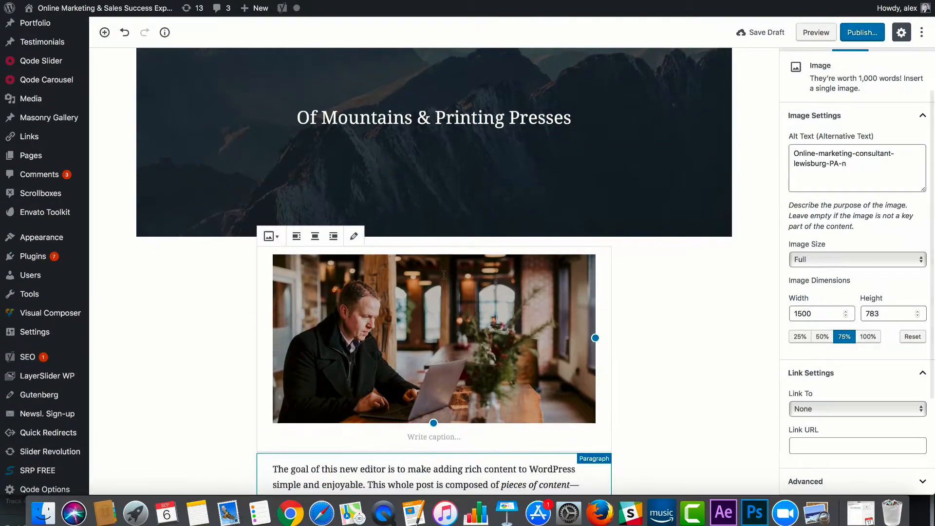
{"action": "scroll", "coordinate": [443, 278], "scroll_direction": "up", "scroll_amount": 5}
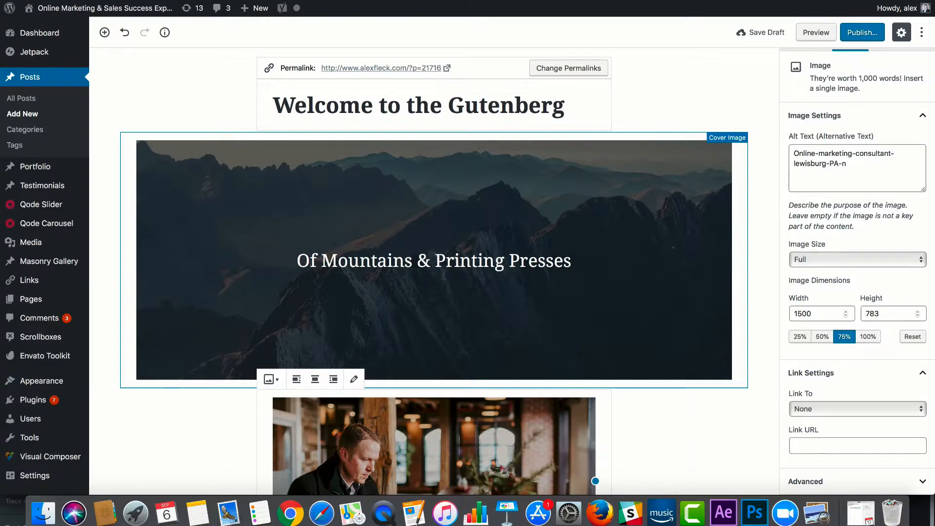
Step: Leave the post for the live website and look through the homepage down to the section on what trainees learn
{"action": "mouse_move", "coordinate": [134, 2]}
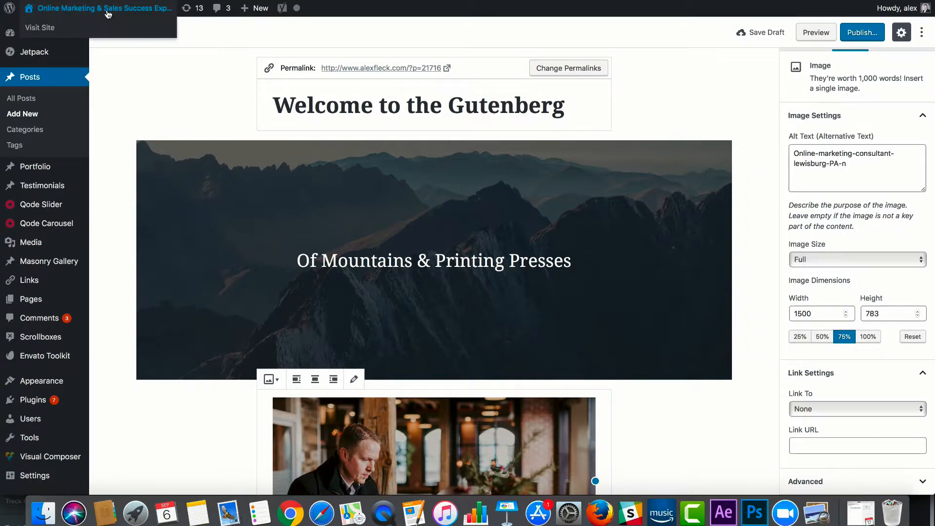
{"action": "left_click", "coordinate": [53, 27]}
{"action": "left_click", "coordinate": [556, 143]}
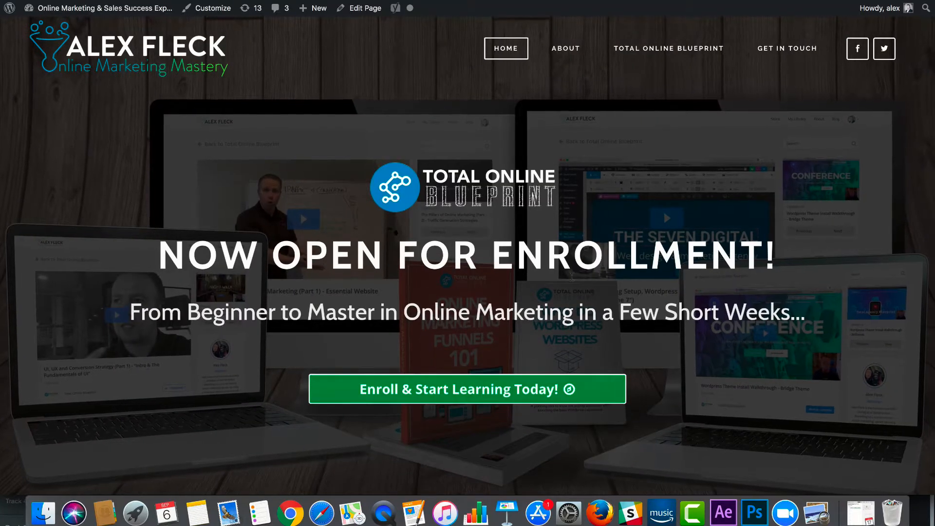
{"action": "scroll", "coordinate": [569, 297], "scroll_direction": "down", "scroll_amount": 2}
{"action": "scroll", "coordinate": [569, 297], "scroll_direction": "up", "scroll_amount": 2}
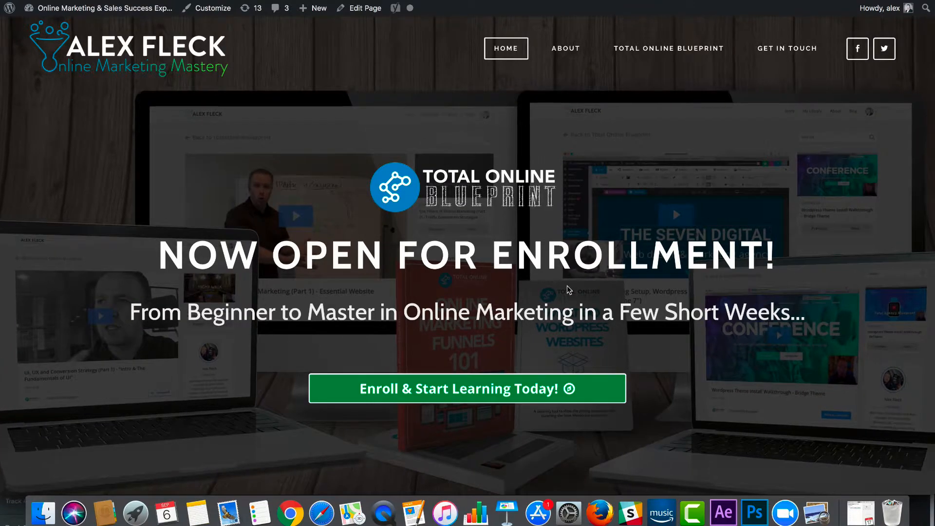
{"action": "scroll", "coordinate": [566, 285], "scroll_direction": "down", "scroll_amount": 8}
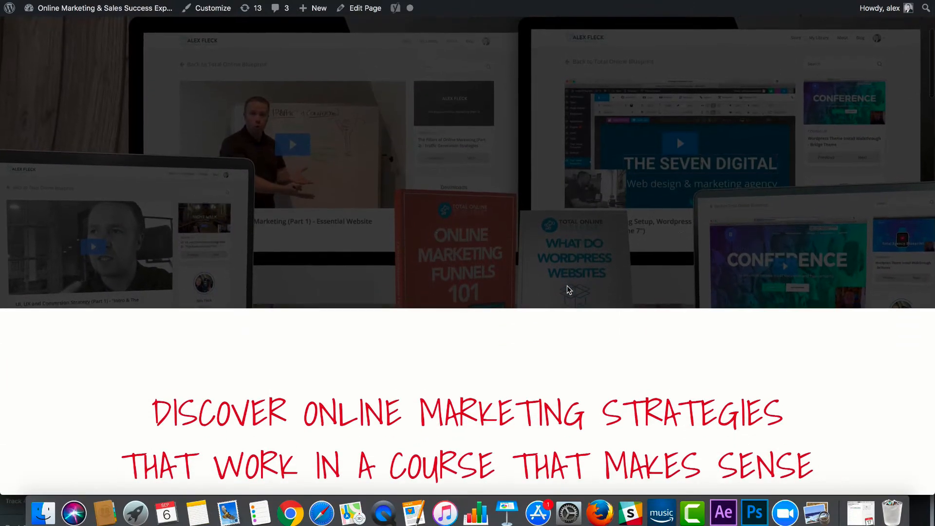
{"action": "scroll", "coordinate": [567, 289], "scroll_direction": "down", "scroll_amount": 5}
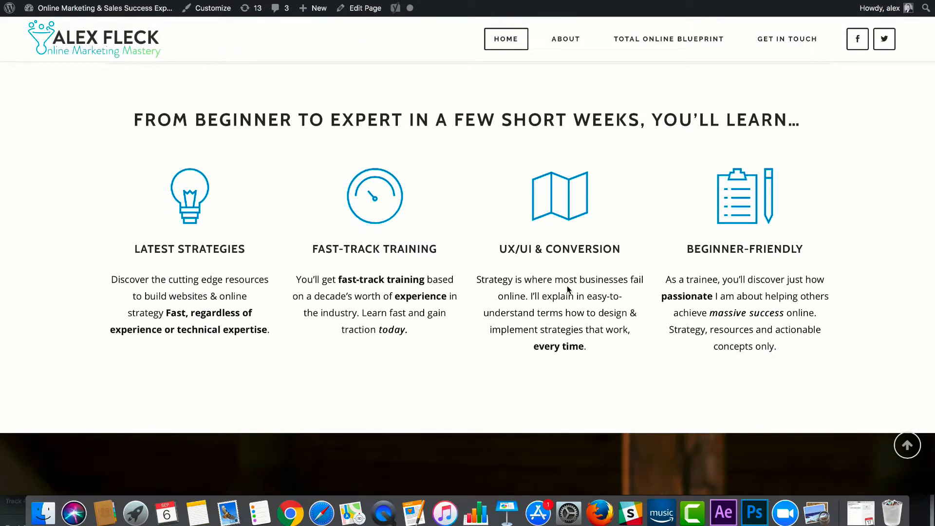
Step: Open the homepage for editing and examine its classic block content and the Yoast SEO, Revolution Slider and Qode option boxes below
{"action": "left_click", "coordinate": [363, 11]}
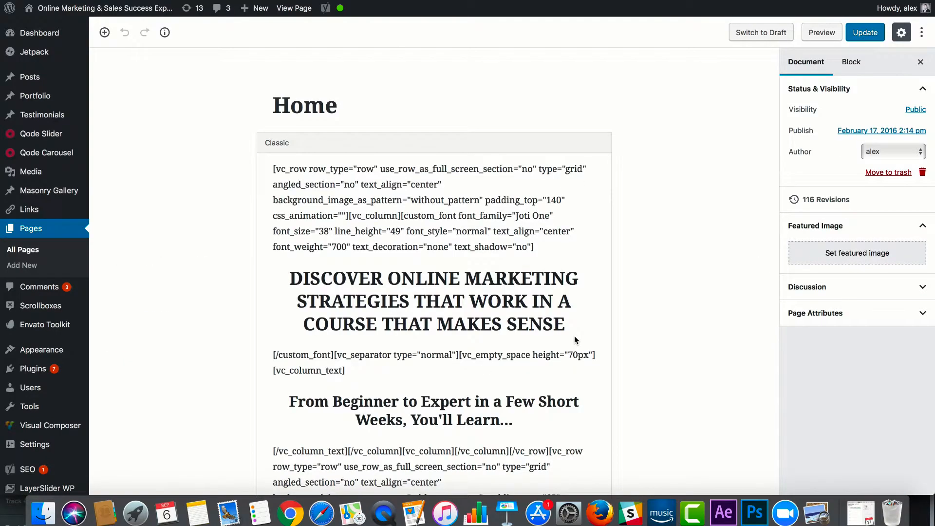
{"action": "scroll", "coordinate": [574, 337], "scroll_direction": "down", "scroll_amount": 10}
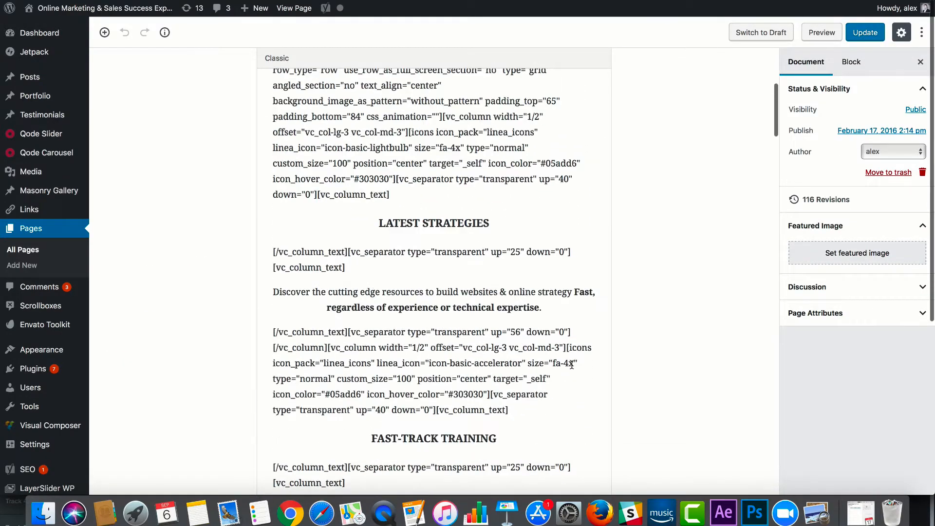
{"action": "scroll", "coordinate": [468, 215], "scroll_direction": "up", "scroll_amount": 10}
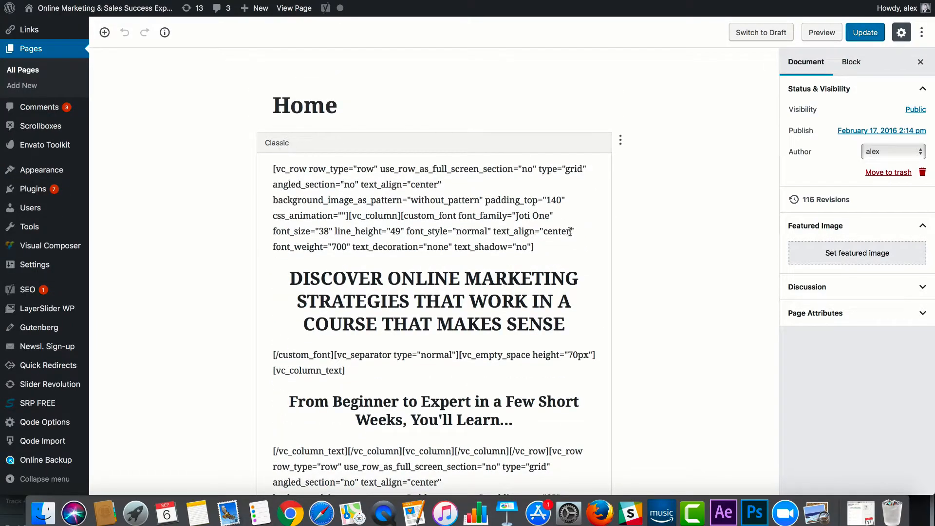
{"action": "scroll", "coordinate": [570, 230], "scroll_direction": "down", "scroll_amount": 10}
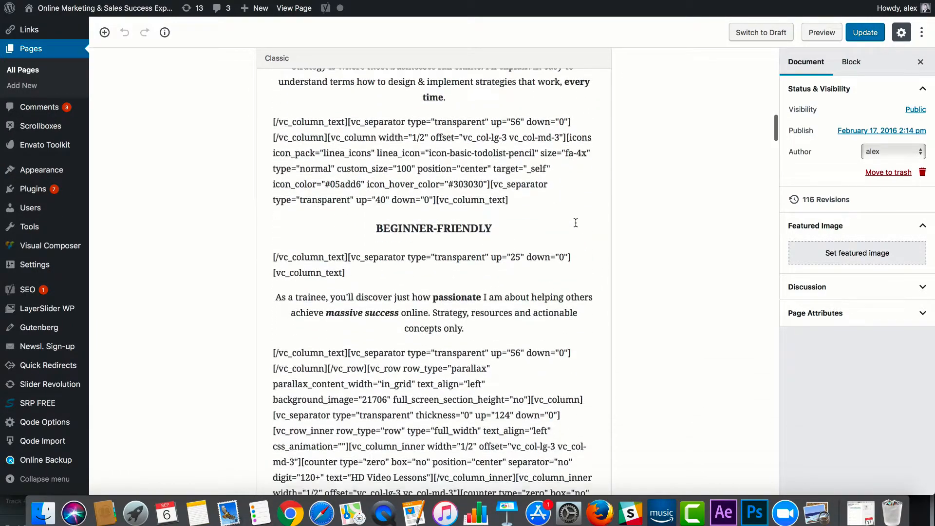
{"action": "scroll", "coordinate": [575, 223], "scroll_direction": "down", "scroll_amount": 10}
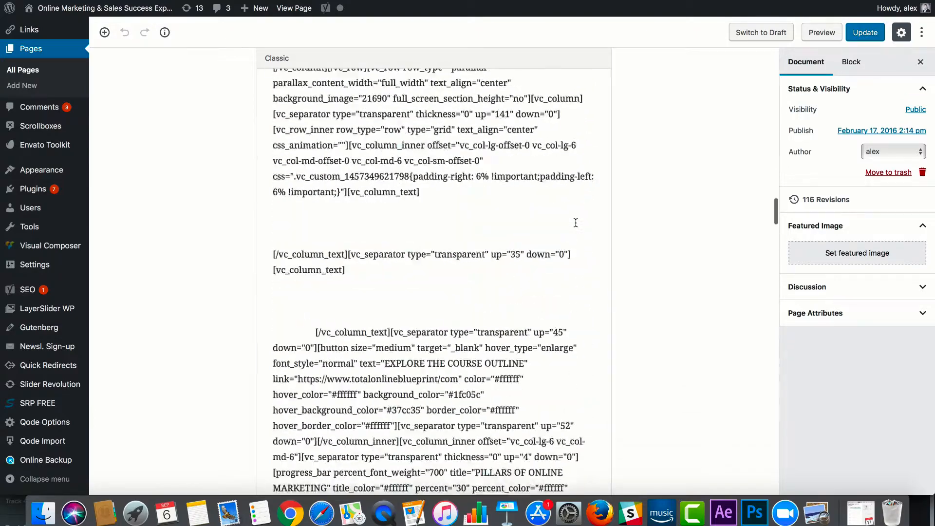
{"action": "scroll", "coordinate": [575, 222], "scroll_direction": "down", "scroll_amount": 15}
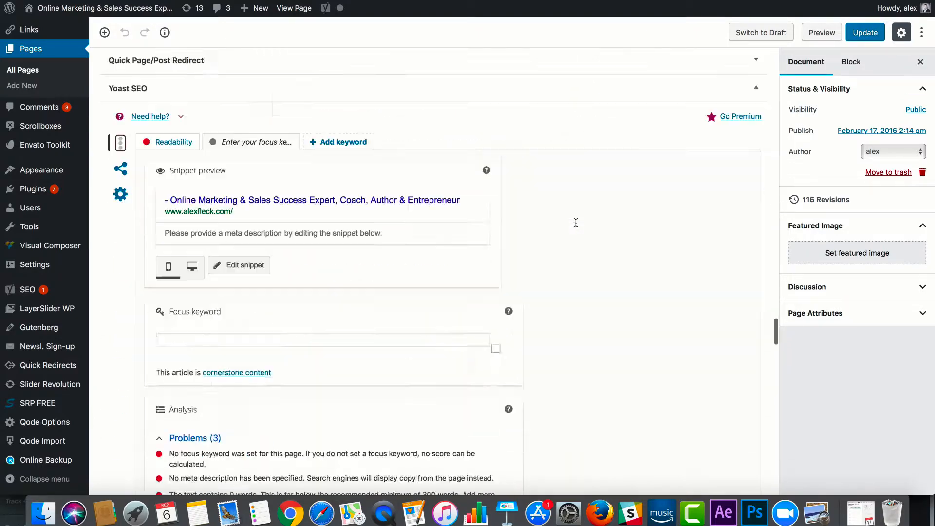
{"action": "scroll", "coordinate": [575, 222], "scroll_direction": "down", "scroll_amount": 10}
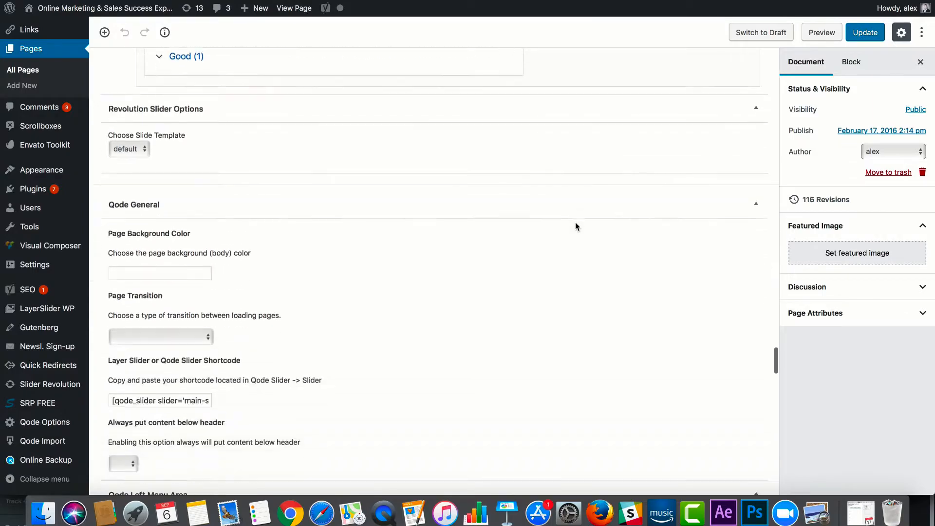
{"action": "scroll", "coordinate": [576, 223], "scroll_direction": "up", "scroll_amount": 15}
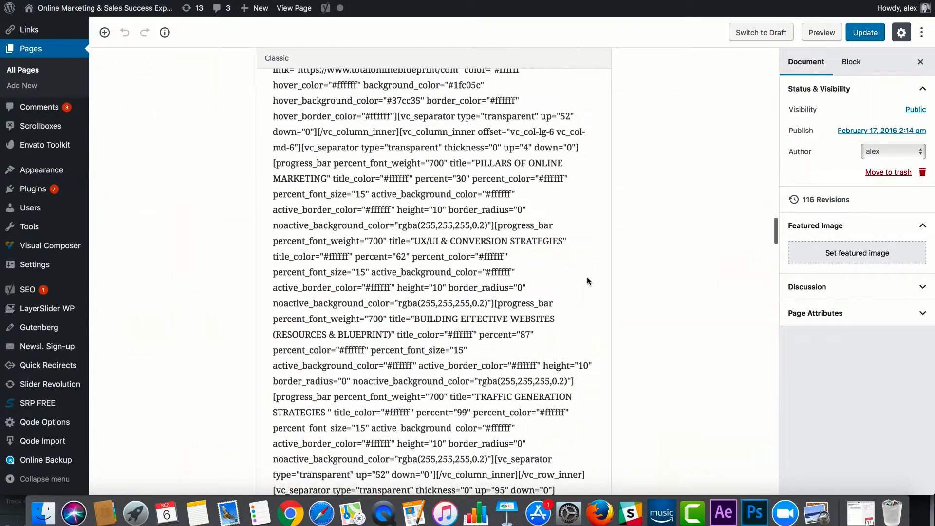
{"action": "scroll", "coordinate": [586, 281], "scroll_direction": "up", "scroll_amount": 20}
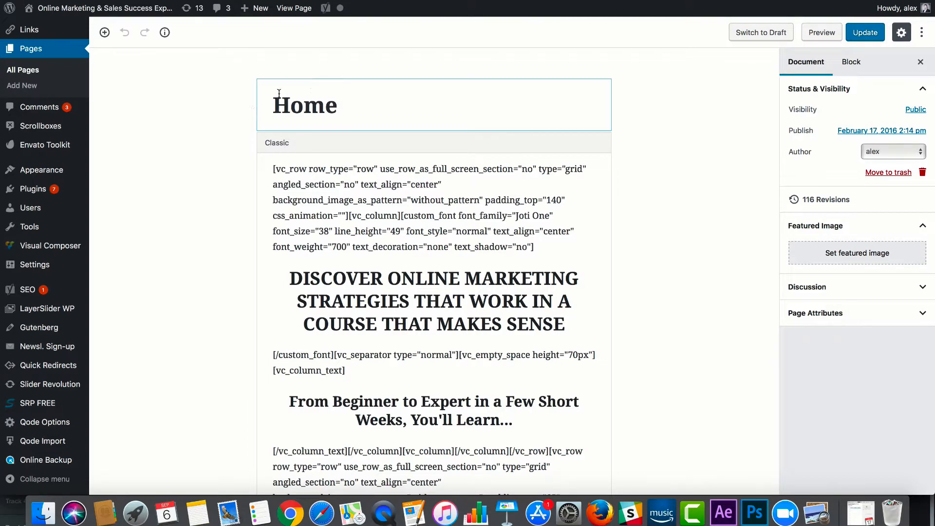
Step: Inspect the Home title and the classic block, highlighting the shortcode paragraph just above the "FAST-TRACK TRAINING" heading
{"action": "left_click", "coordinate": [325, 103]}
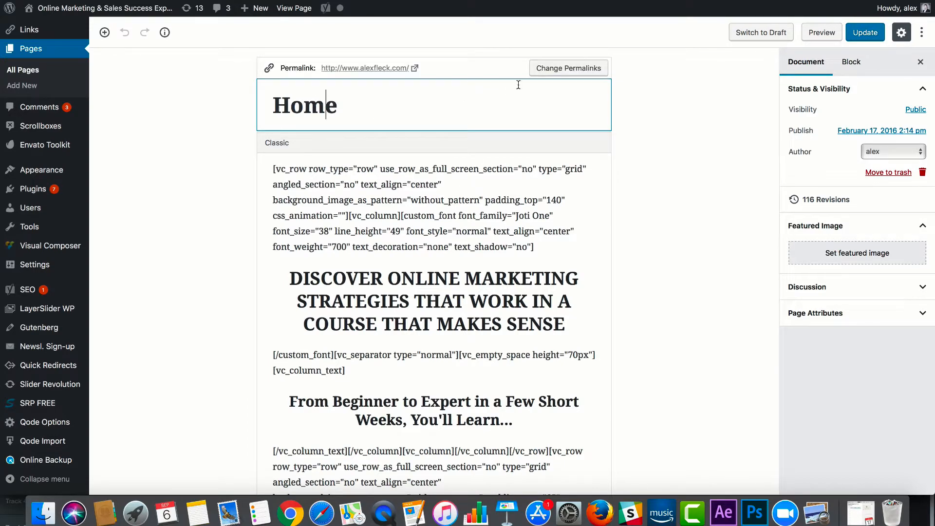
{"action": "scroll", "coordinate": [585, 297], "scroll_direction": "down", "scroll_amount": 12}
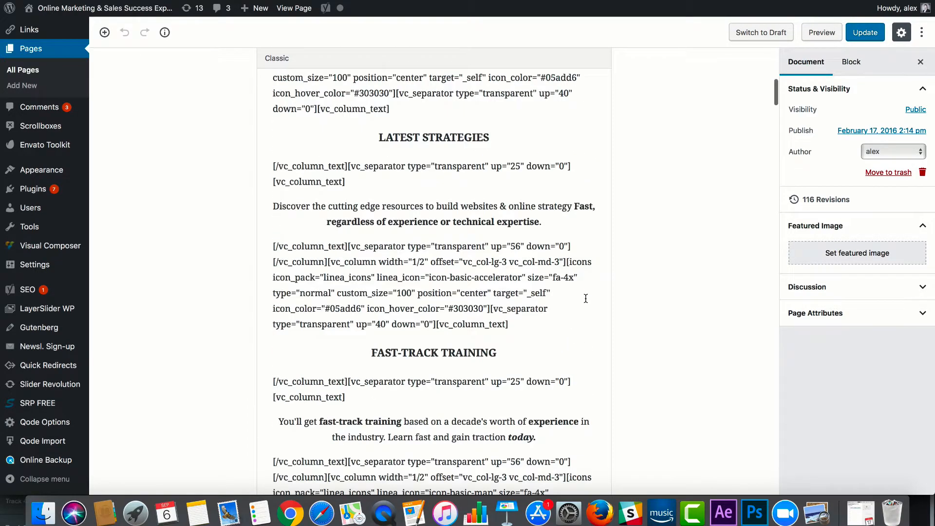
{"action": "left_click", "coordinate": [496, 296]}
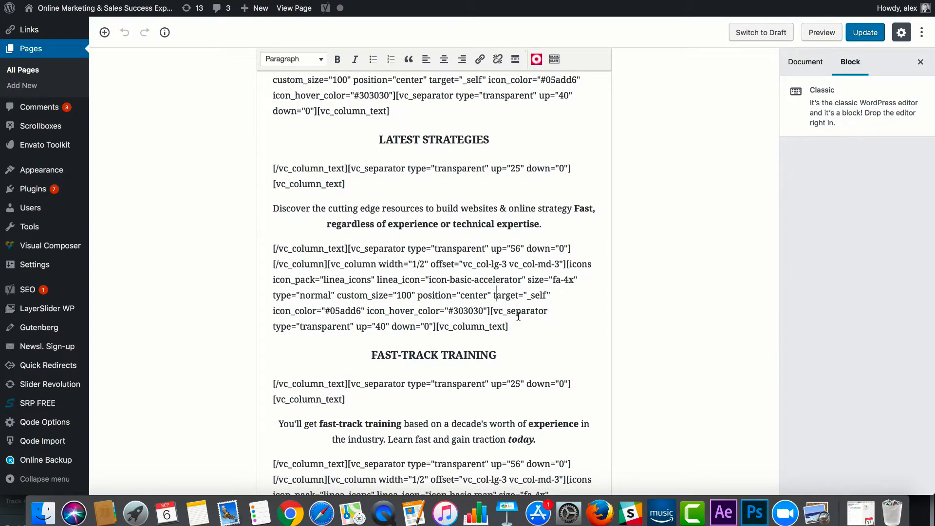
{"action": "left_click_drag", "start_coordinate": [533, 320], "coordinate": [220, 242]}
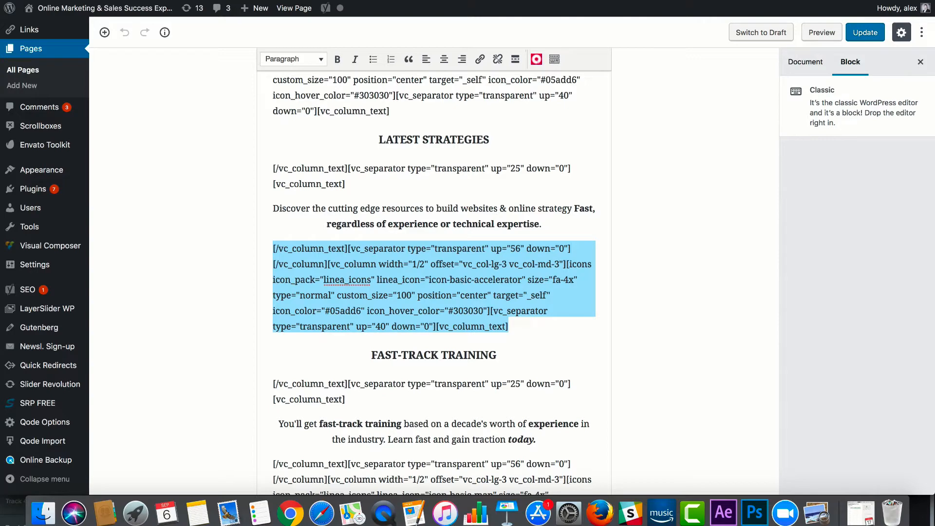
Step: View the live version of the Home page and look through its sections to compare them with the shortcodes
{"action": "left_click", "coordinate": [307, 9]}
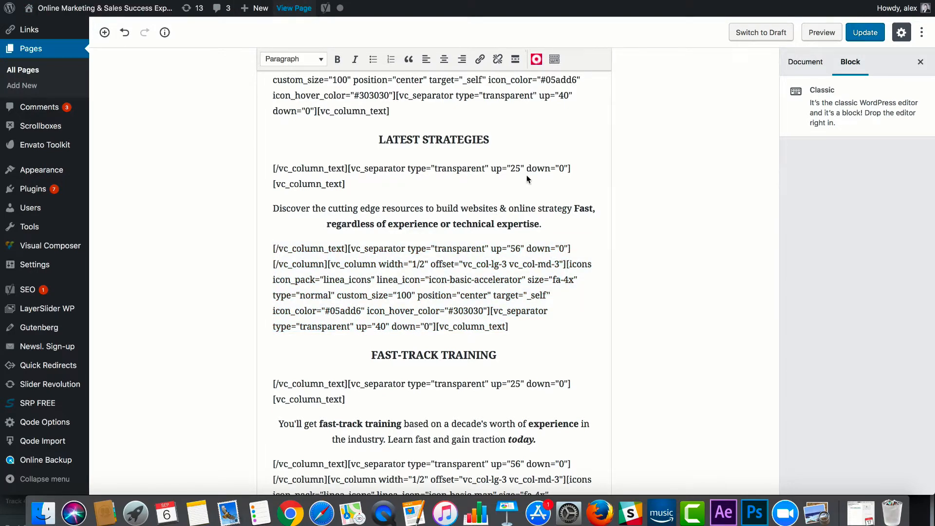
{"action": "scroll", "coordinate": [528, 308], "scroll_direction": "down", "scroll_amount": 10}
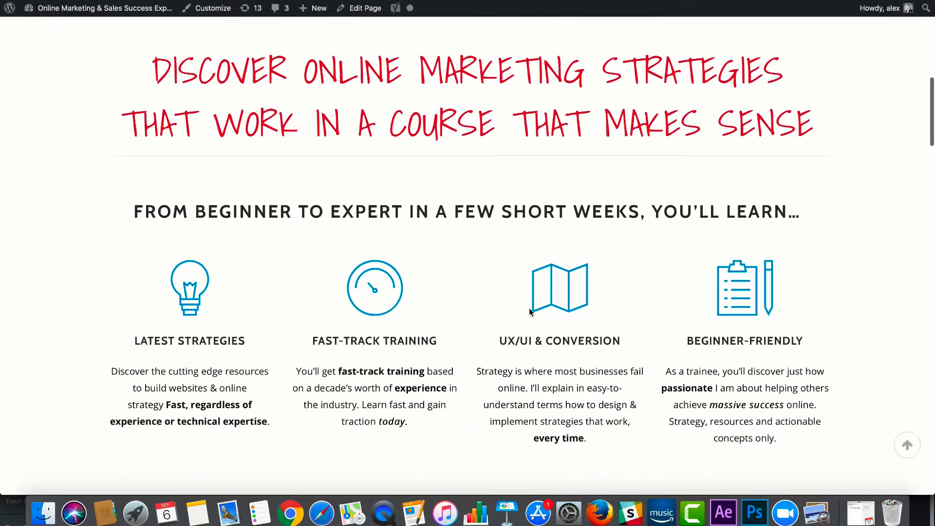
{"action": "scroll", "coordinate": [529, 312], "scroll_direction": "down", "scroll_amount": 10}
{"action": "scroll", "coordinate": [530, 312], "scroll_direction": "up", "scroll_amount": 4}
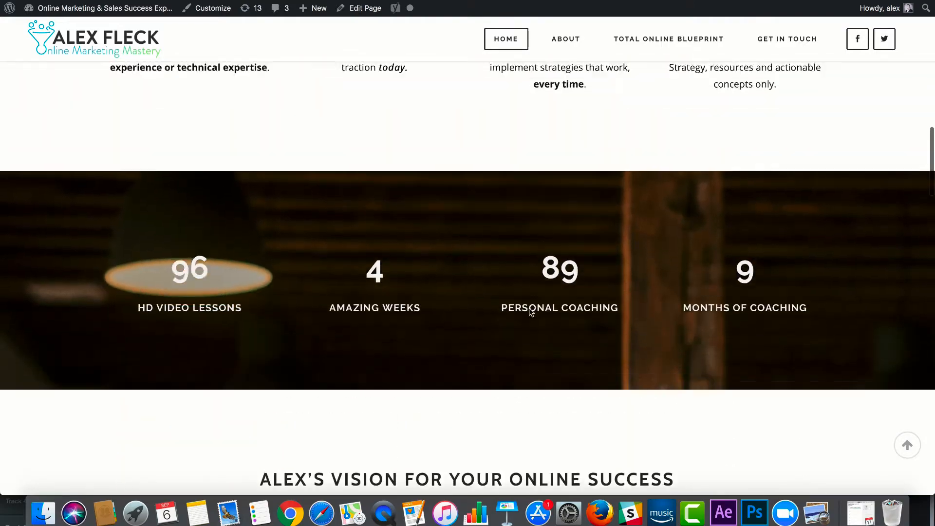
{"action": "scroll", "coordinate": [531, 311], "scroll_direction": "down", "scroll_amount": 10}
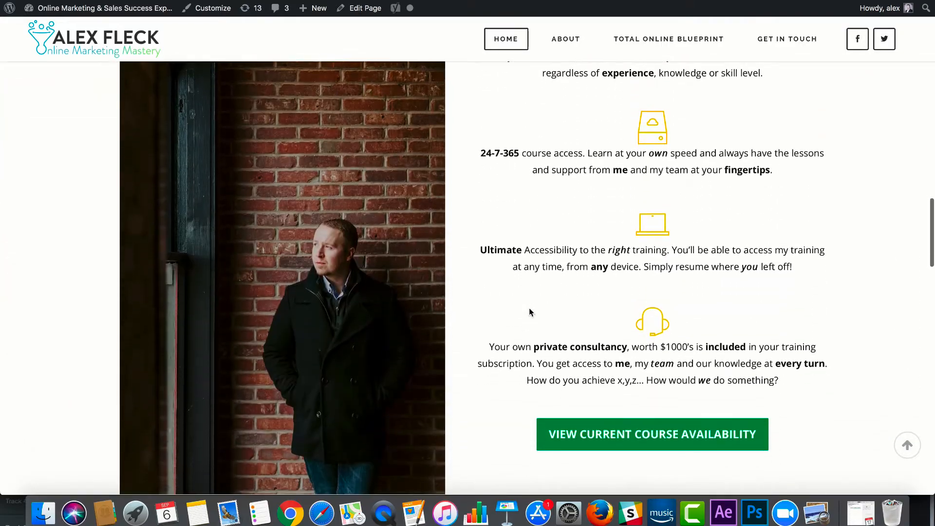
{"action": "scroll", "coordinate": [529, 308], "scroll_direction": "up", "scroll_amount": 15}
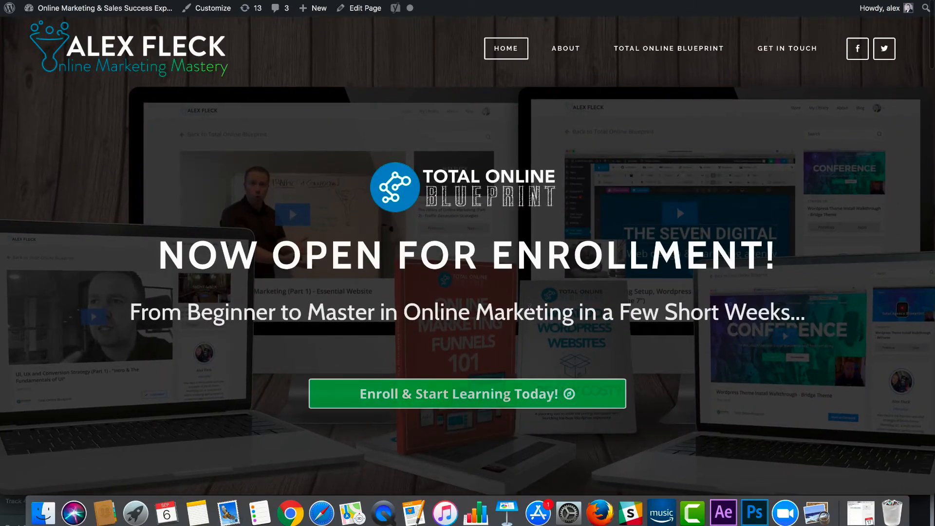